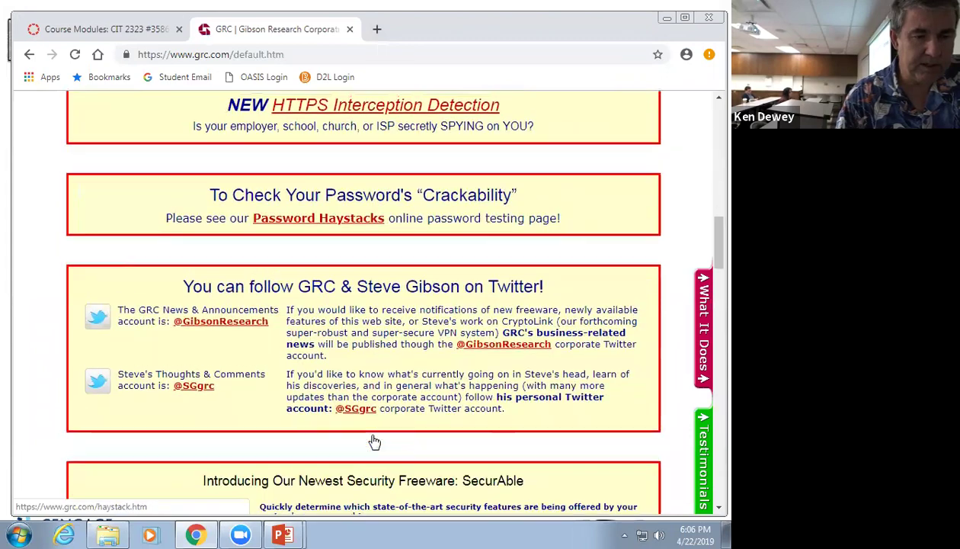
Step: Open the ShieldsUP! service from the Hot Spots section of the GRC home page and proceed past its welcome notice
scroll(372, 438, down, 8)
scroll(372, 438, down, 1)
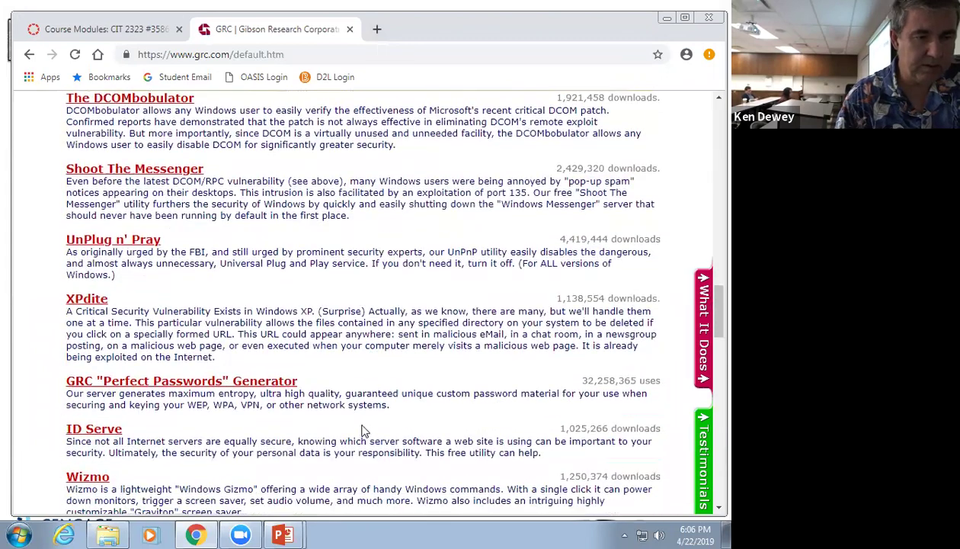
scroll(362, 429, down, 3)
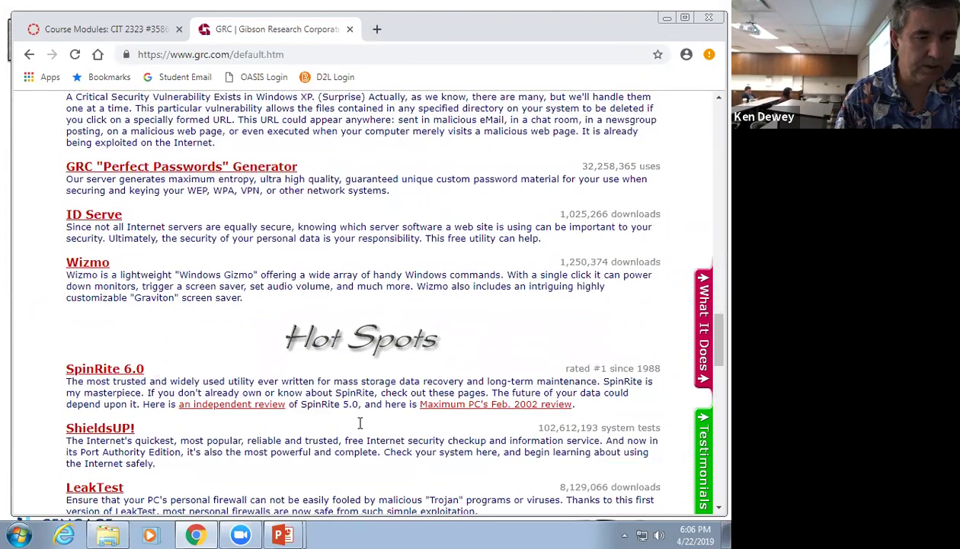
click(113, 429)
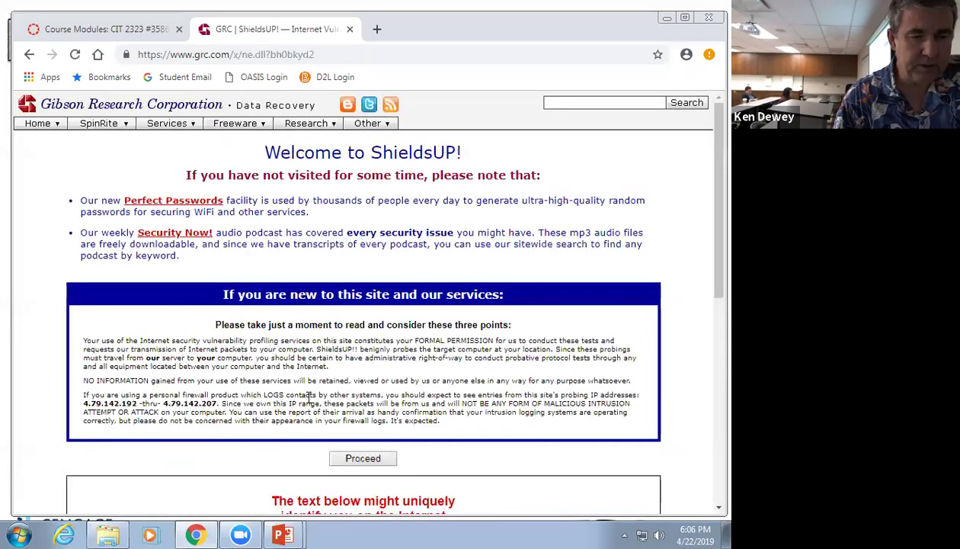
click(365, 459)
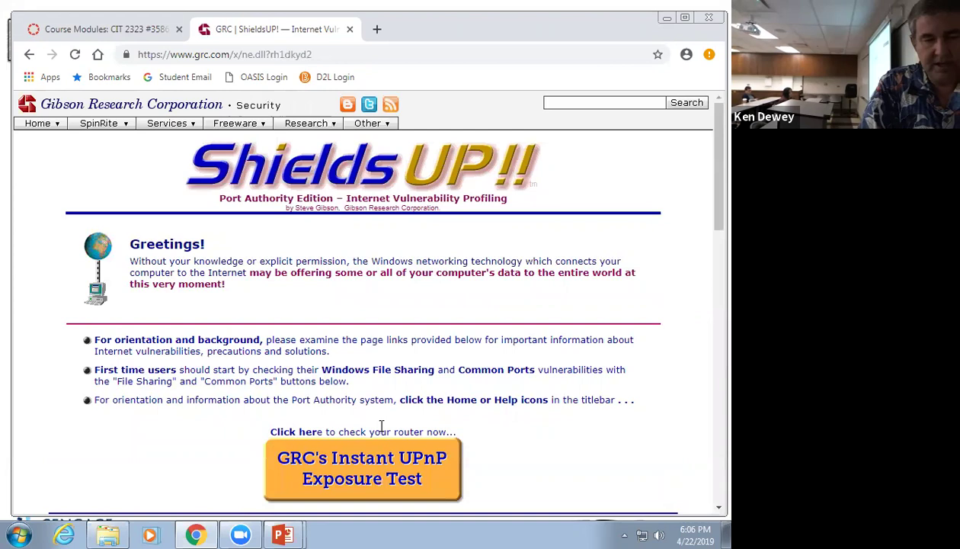
Step: Run the ShieldsUP! Common Ports probe on this computer and review the status table for the probed ports
scroll(381, 425, down, 3)
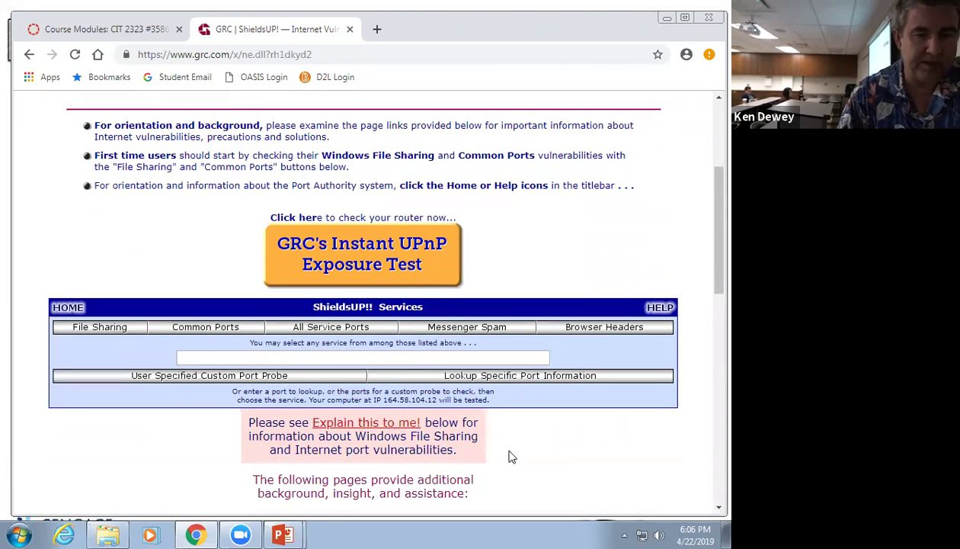
click(198, 332)
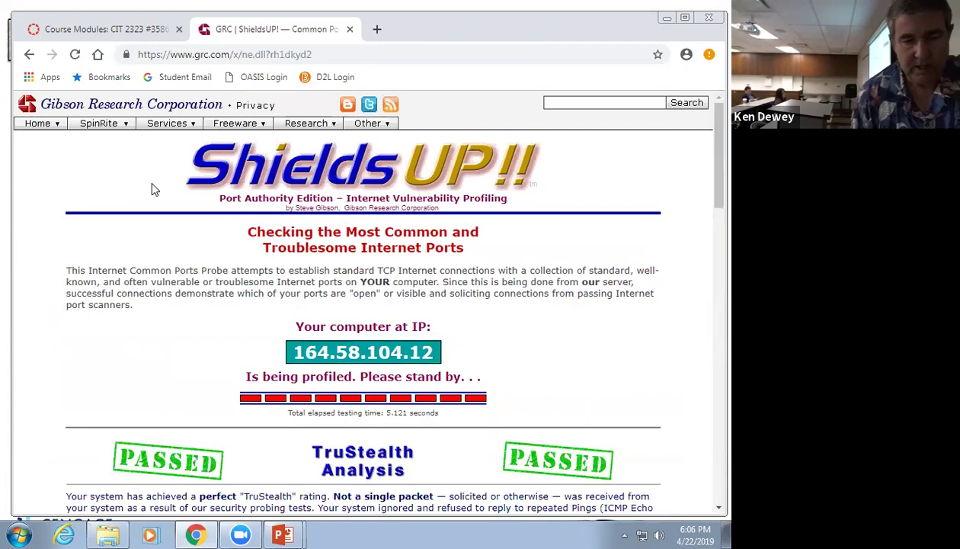
scroll(151, 186, down, 10)
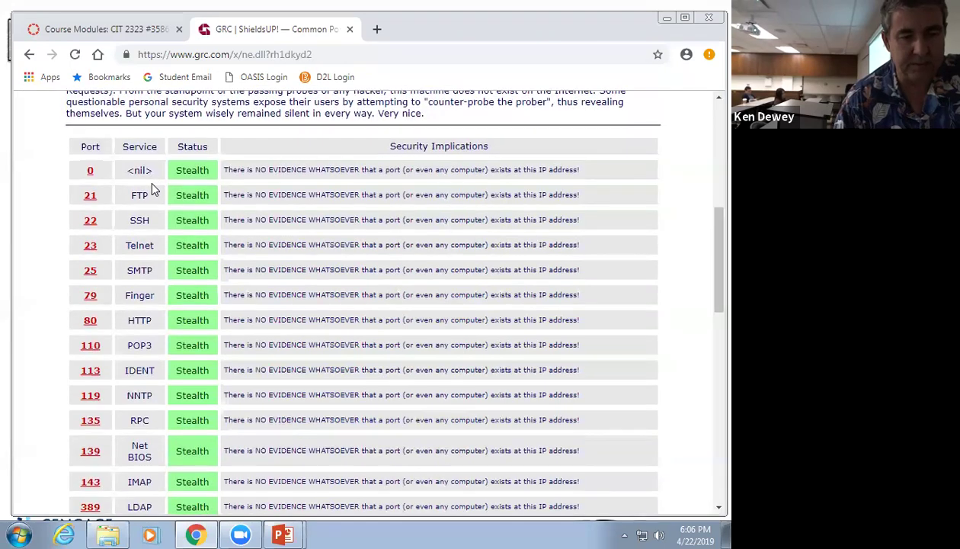
scroll(151, 186, down, 10)
scroll(151, 186, up, 10)
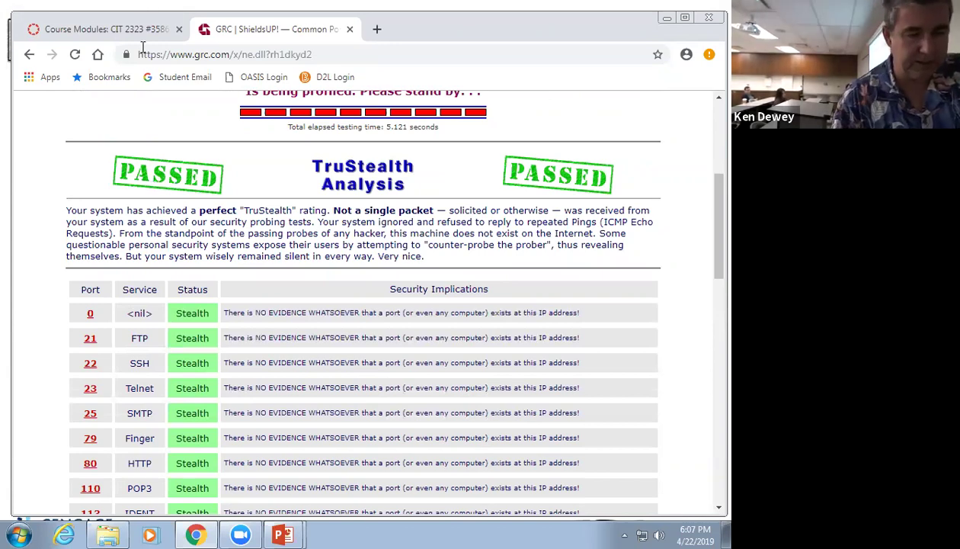
scroll(241, 373, down, 10)
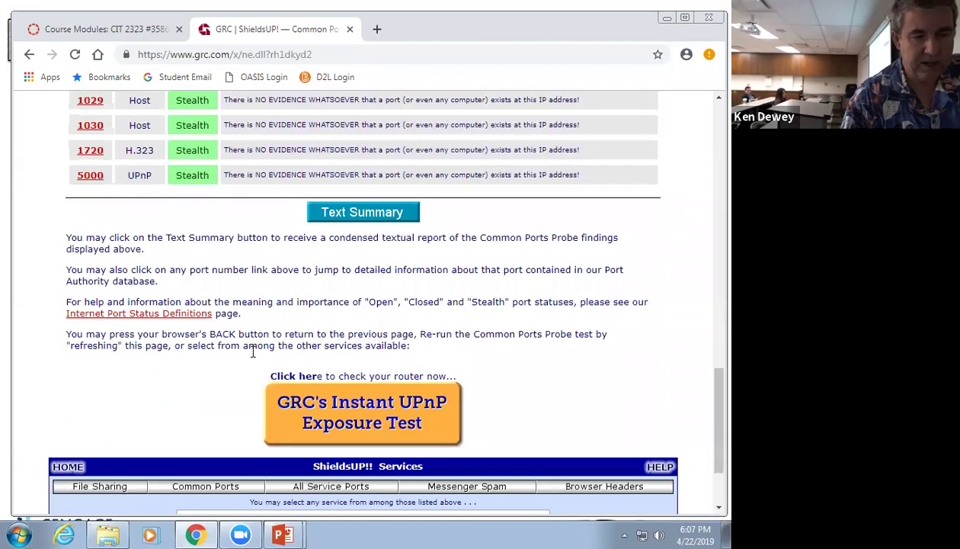
Step: Start the All Service Ports scan from the ShieldsUP! services and follow the port grid as it fills
scroll(252, 352, down, 3)
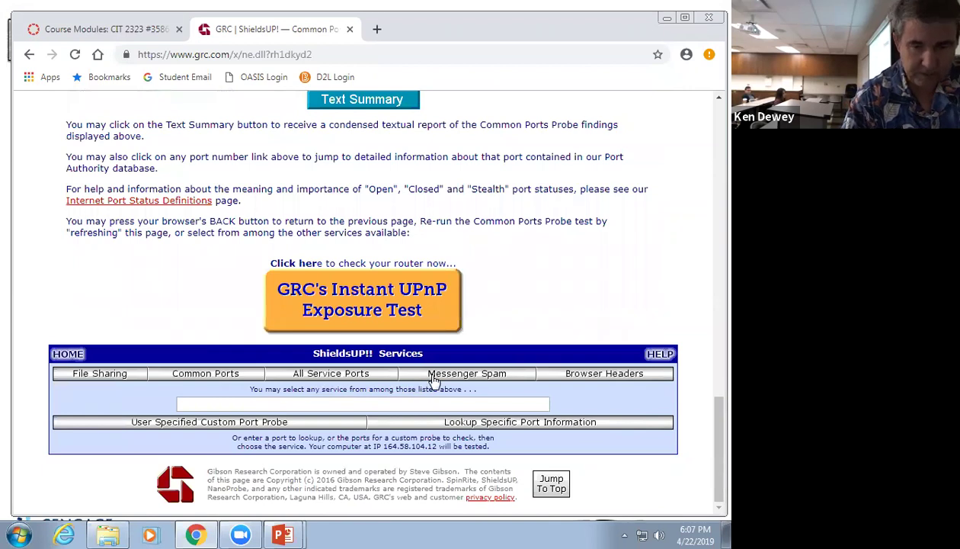
click(335, 375)
scroll(488, 347, down, 4)
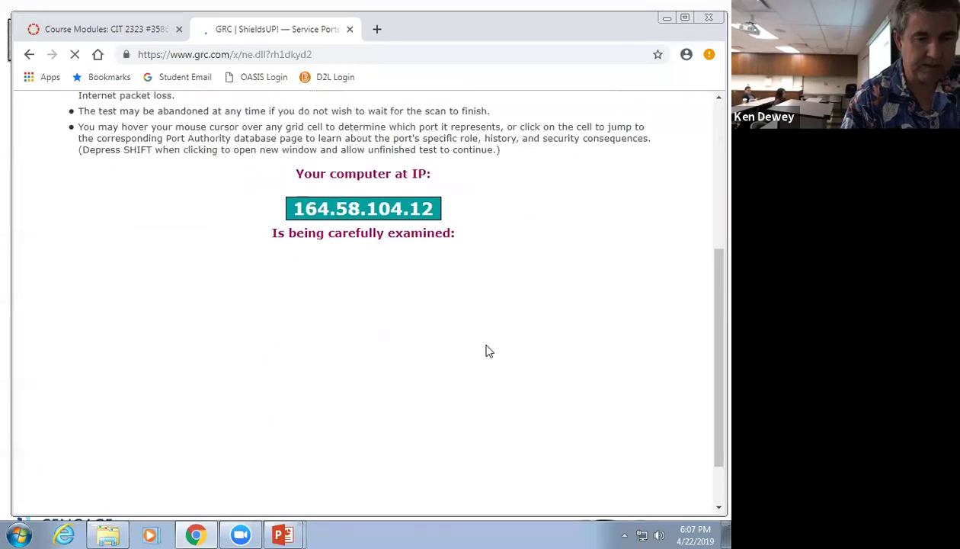
scroll(488, 351, down, 1)
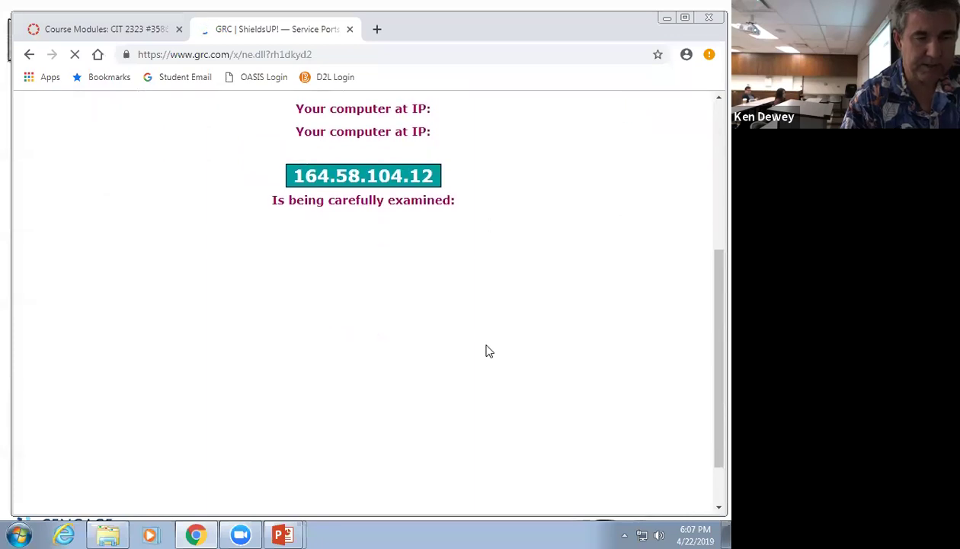
scroll(488, 351, up, 2)
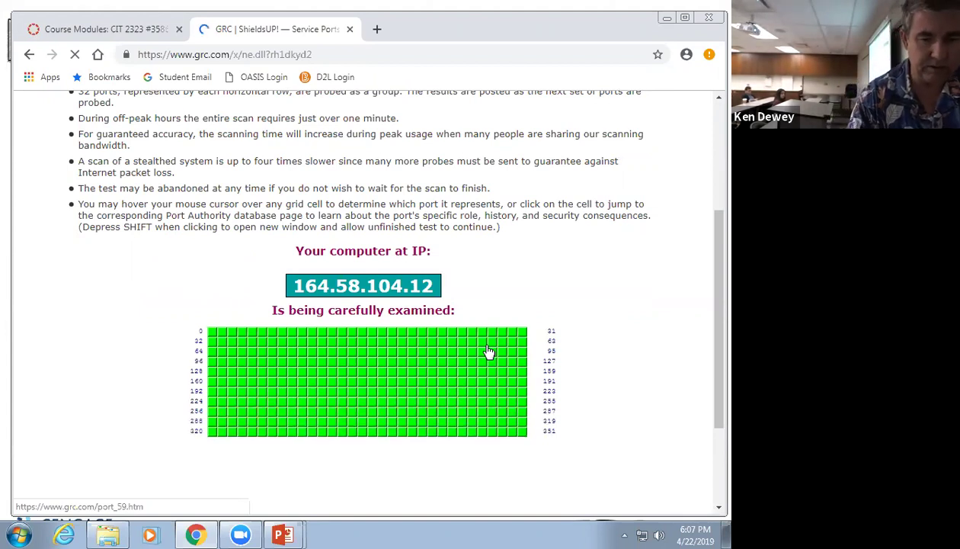
scroll(380, 387, down, 2)
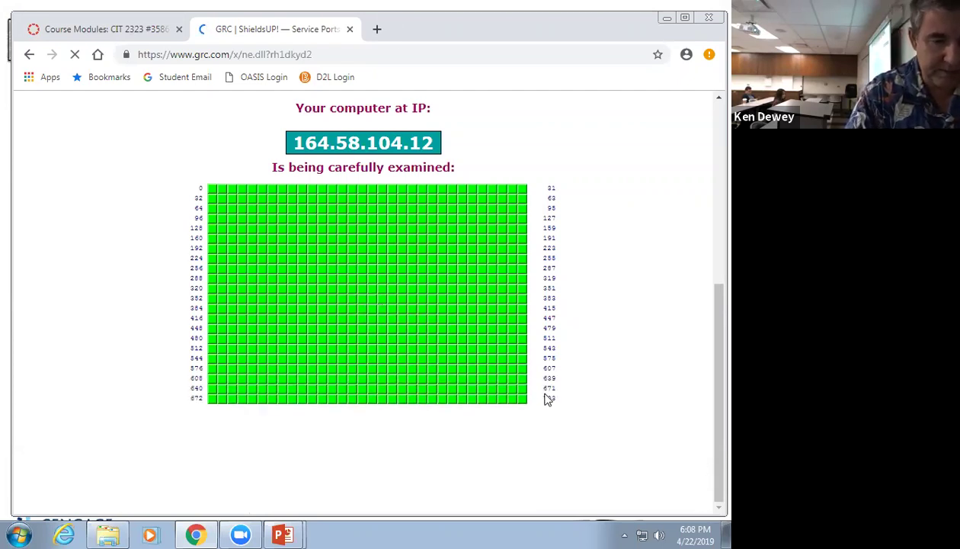
scroll(549, 400, up, 2)
scroll(549, 400, down, 2)
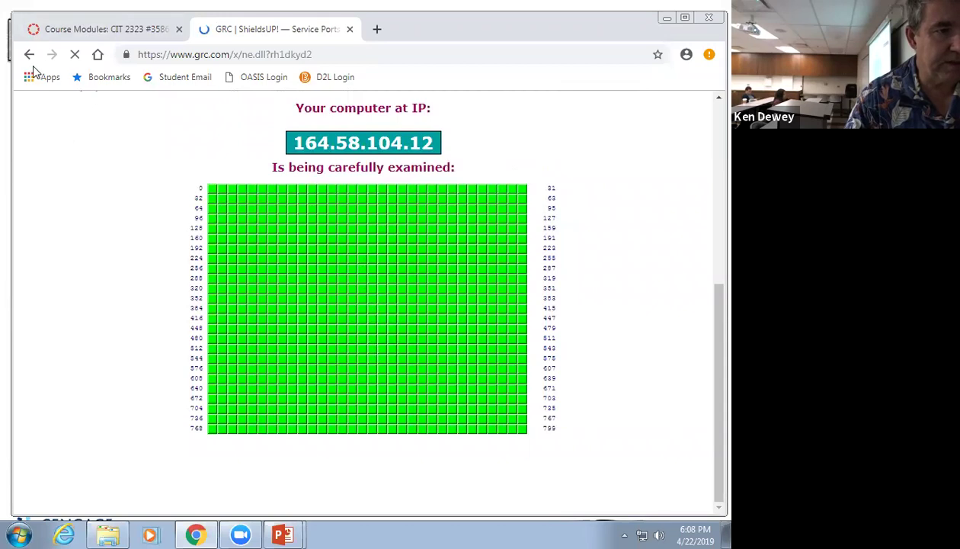
Step: Stop the running service ports scan and review the port grid and the explanation of its status colours
click(77, 58)
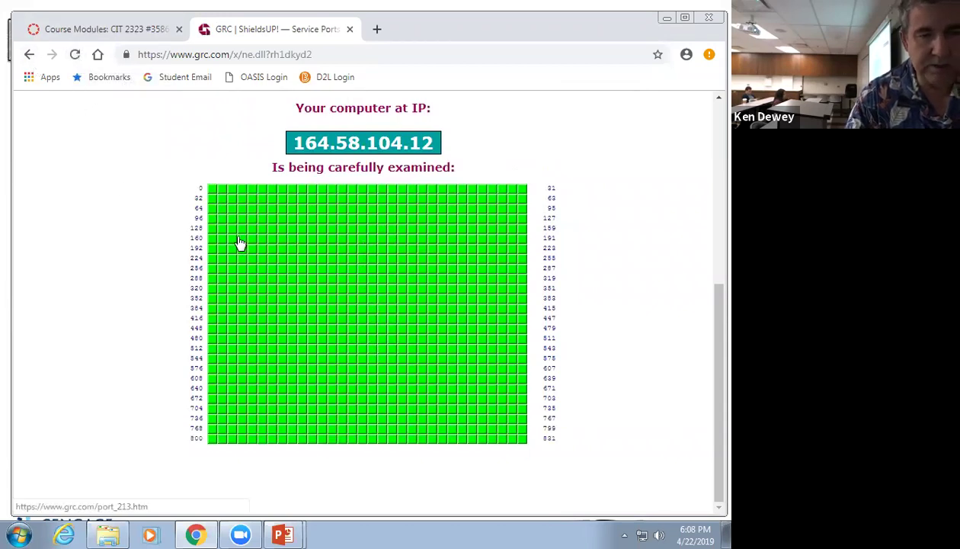
scroll(240, 244, up, 5)
scroll(240, 238, down, 4)
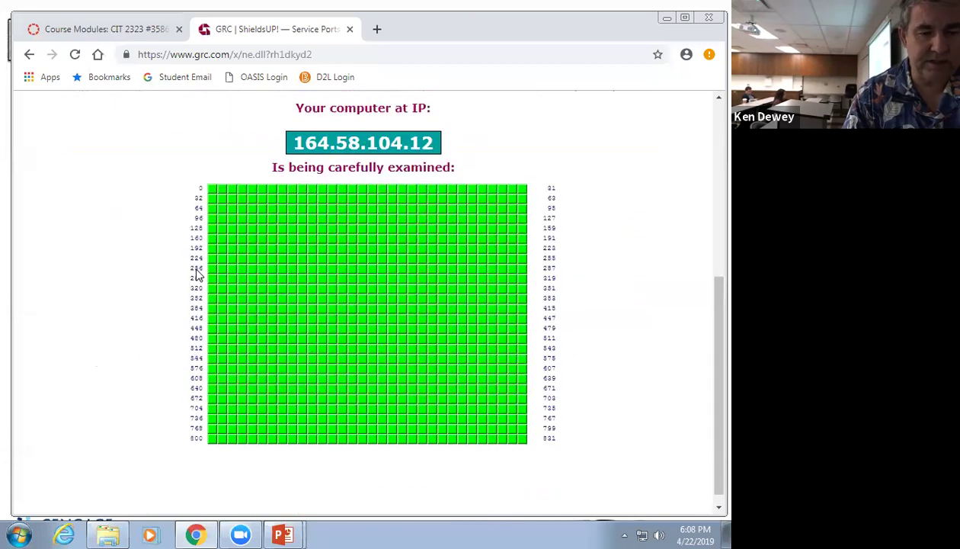
scroll(188, 271, up, 5)
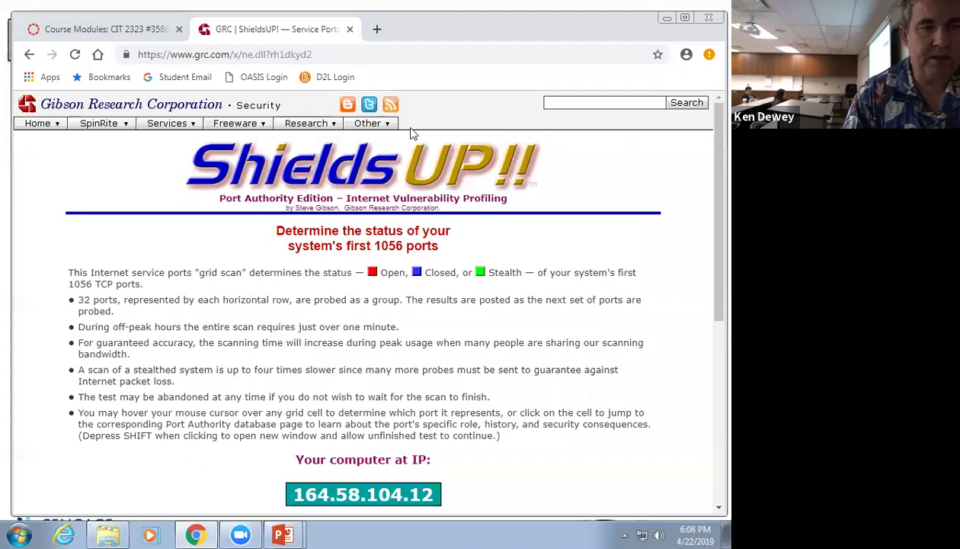
Step: Minimize the browser and advance the PowerPoint slide show to the Advanced Port Scanner v2.5.3680 slide
click(662, 17)
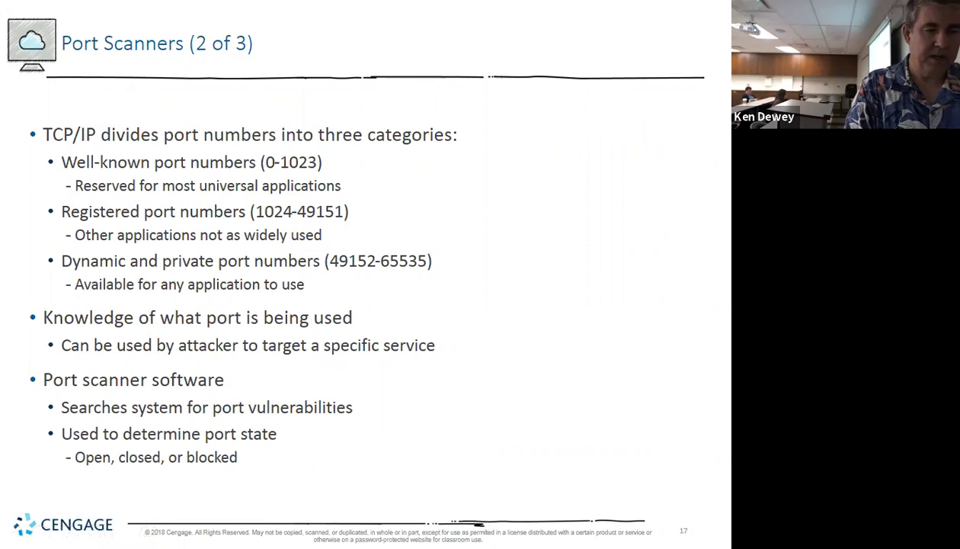
key(Right)
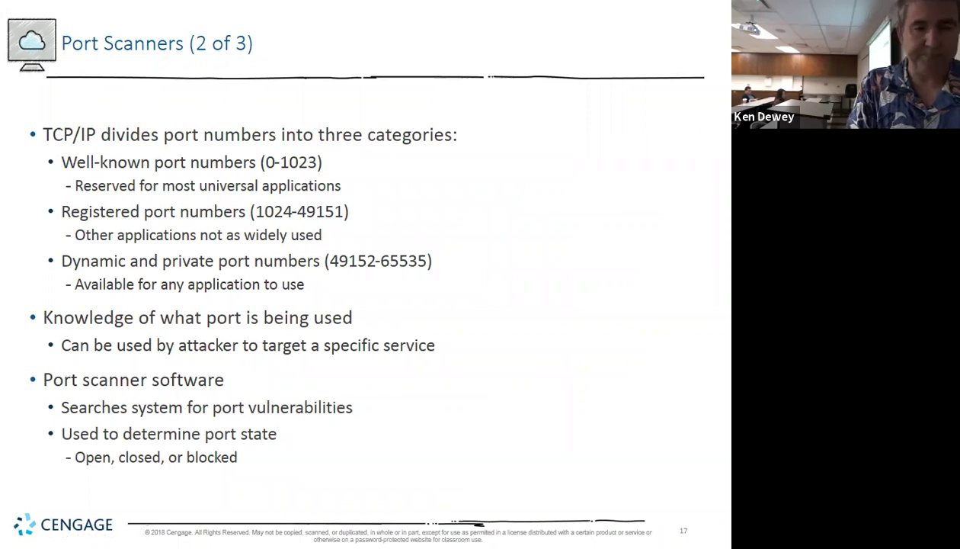
key(Right)
key(Right)
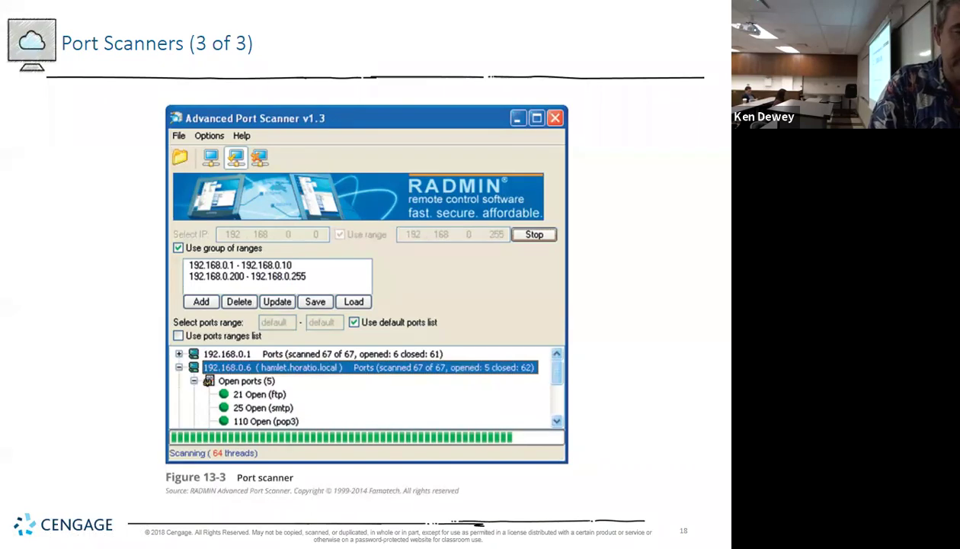
key(Right)
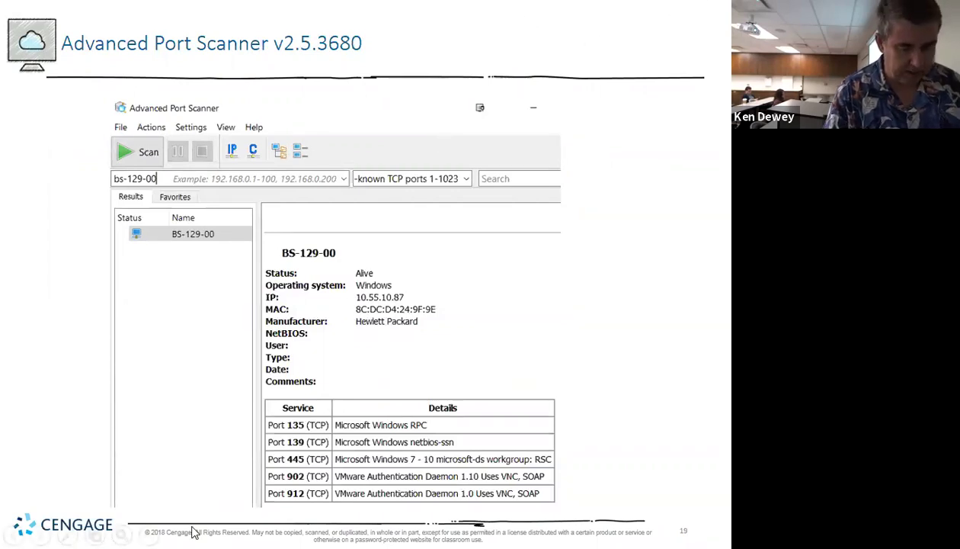
Step: Switch to Windows Explorer, go up to the NetSec folder and run Advanced_Port_Scanner_2.5.3680.exe as administrator
key(super)
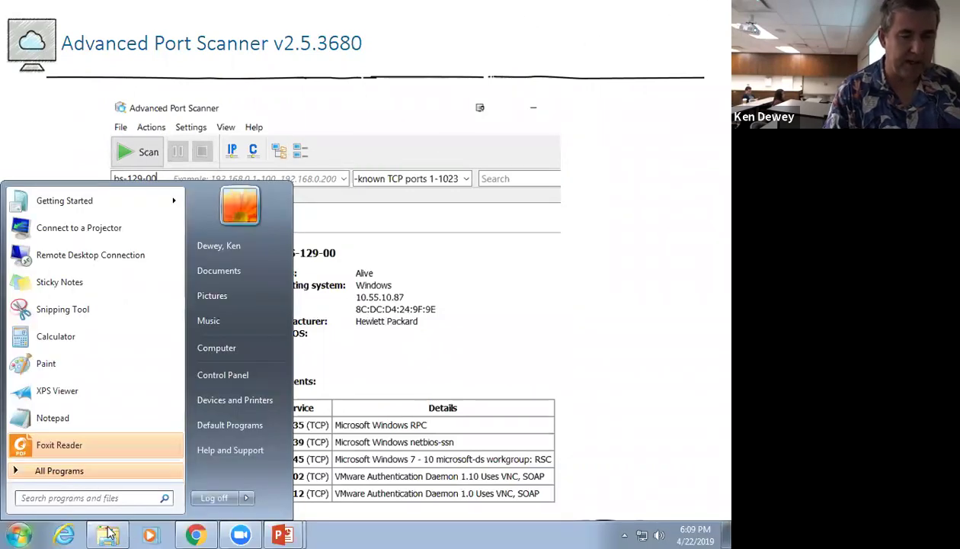
click(109, 533)
scroll(256, 293, up, 5)
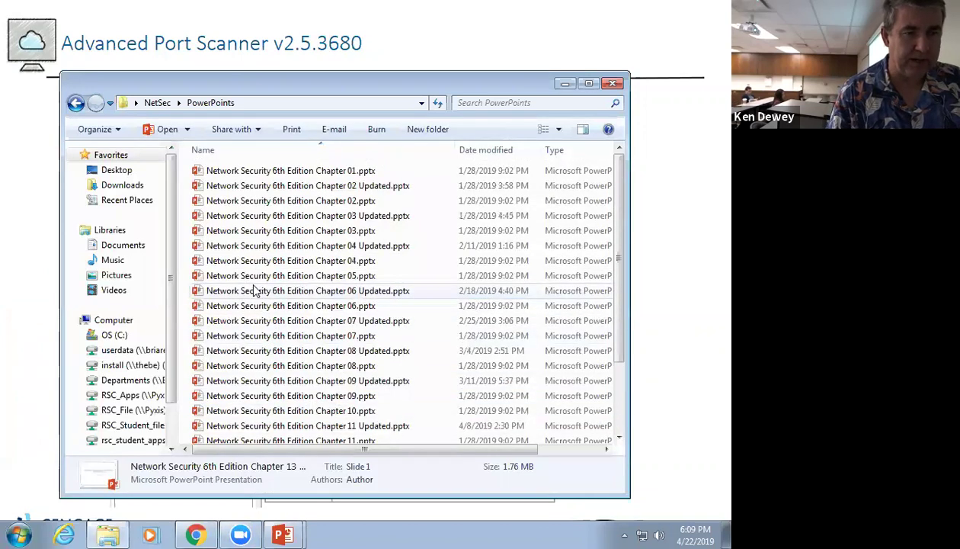
click(157, 102)
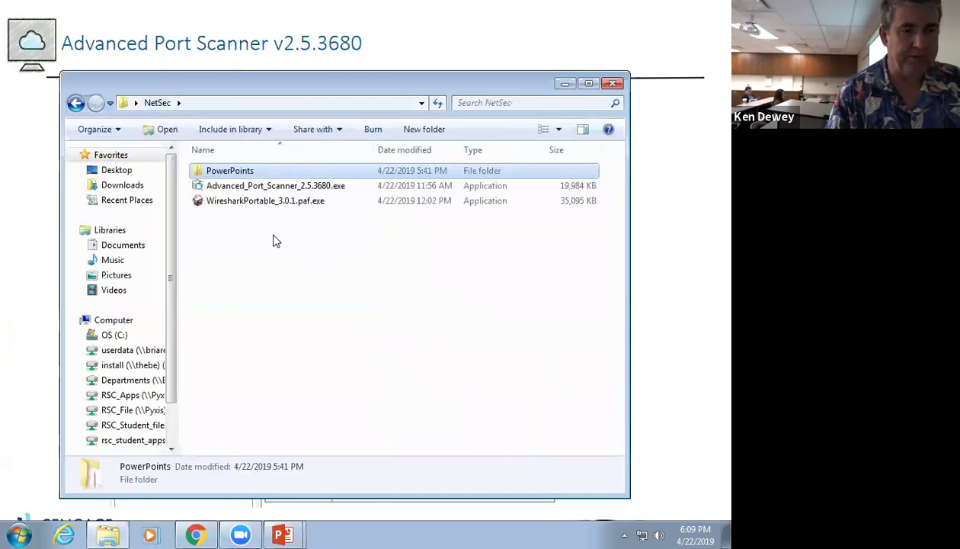
right_click(276, 185)
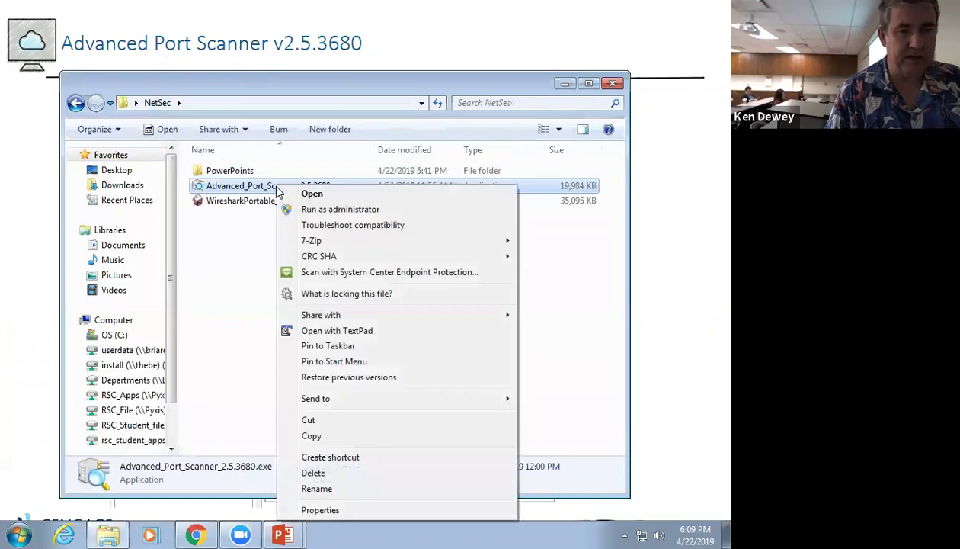
click(341, 209)
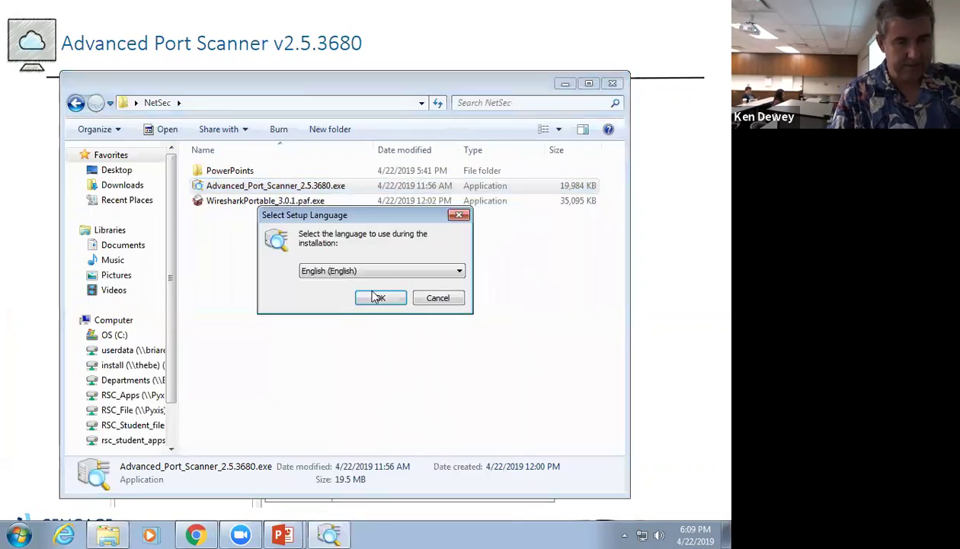
Step: Launch the portable version of Advanced Port Scanner with English setup, accepting the license agreement and dismissing the update notice
click(374, 298)
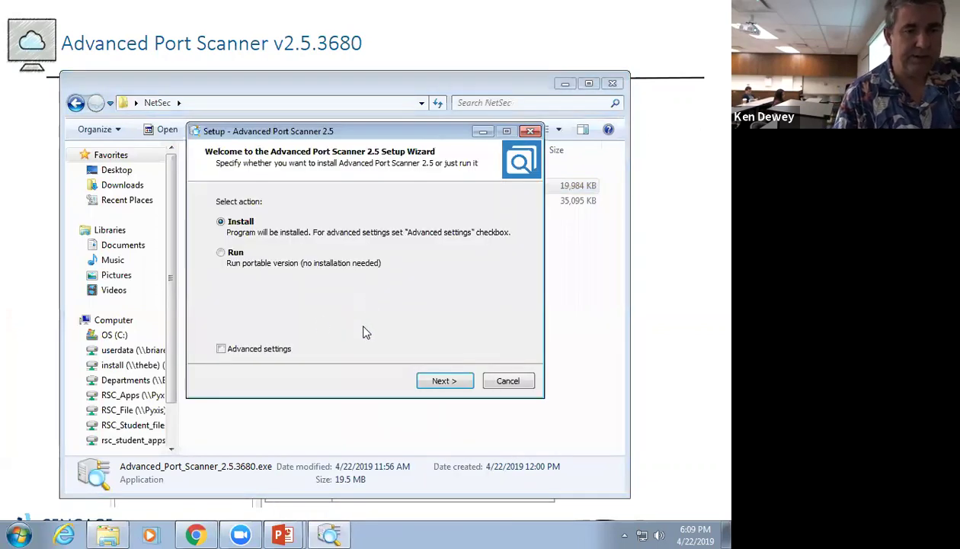
click(232, 252)
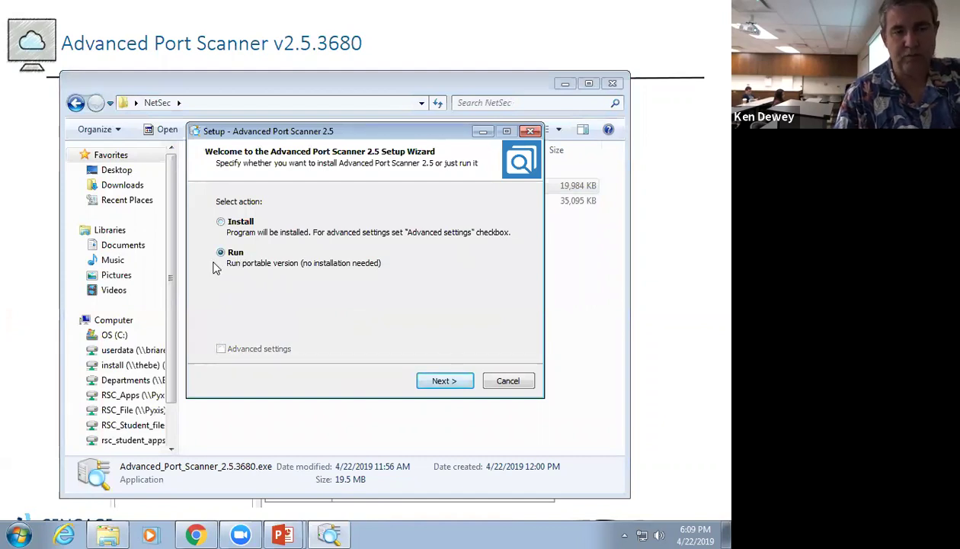
click(431, 379)
click(293, 337)
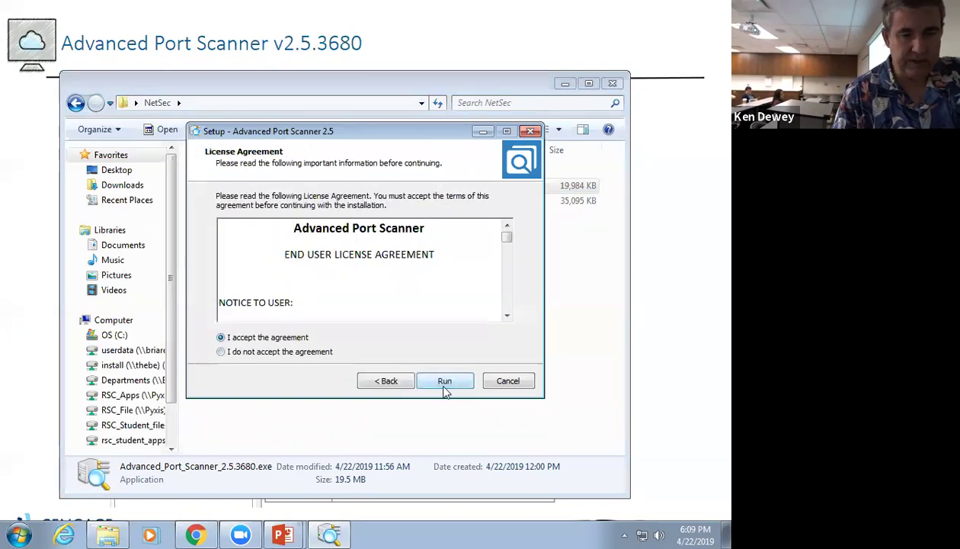
click(444, 380)
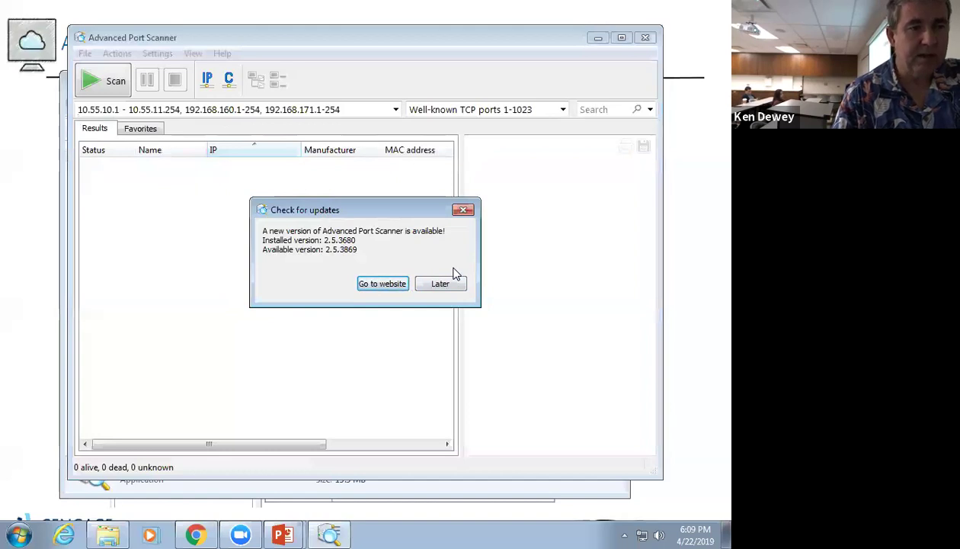
click(463, 211)
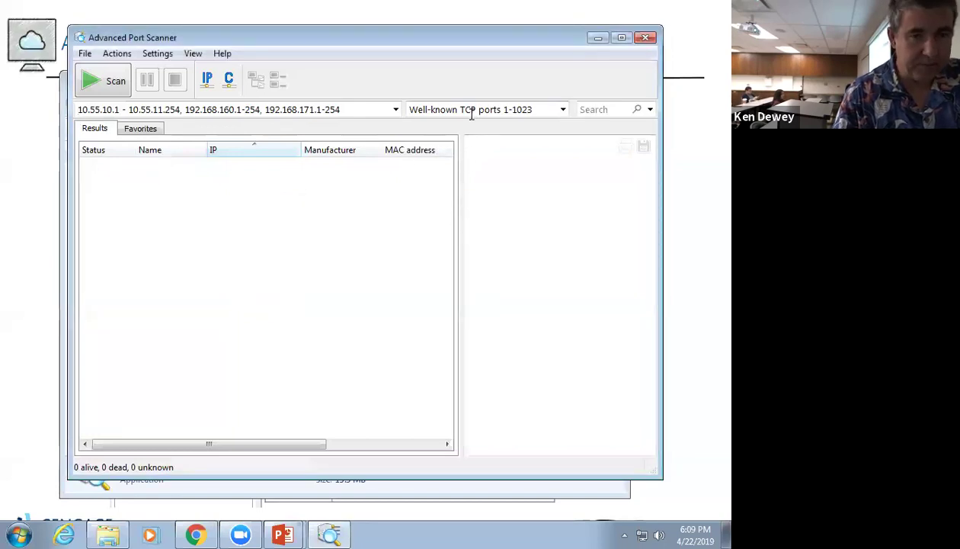
Step: Scan the preset IP ranges for well-known TCP ports 1-1023 and show the details of host 192.168.160.1
click(102, 89)
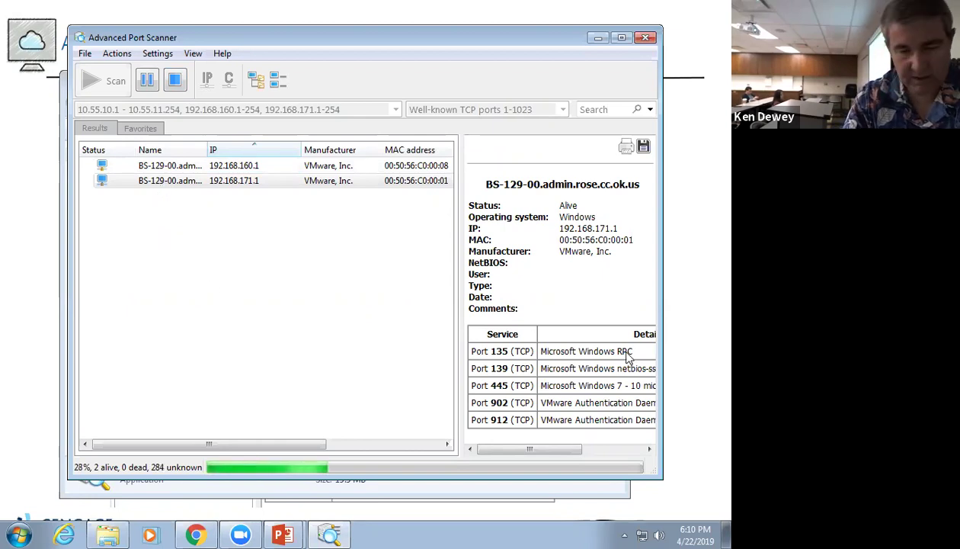
click(160, 169)
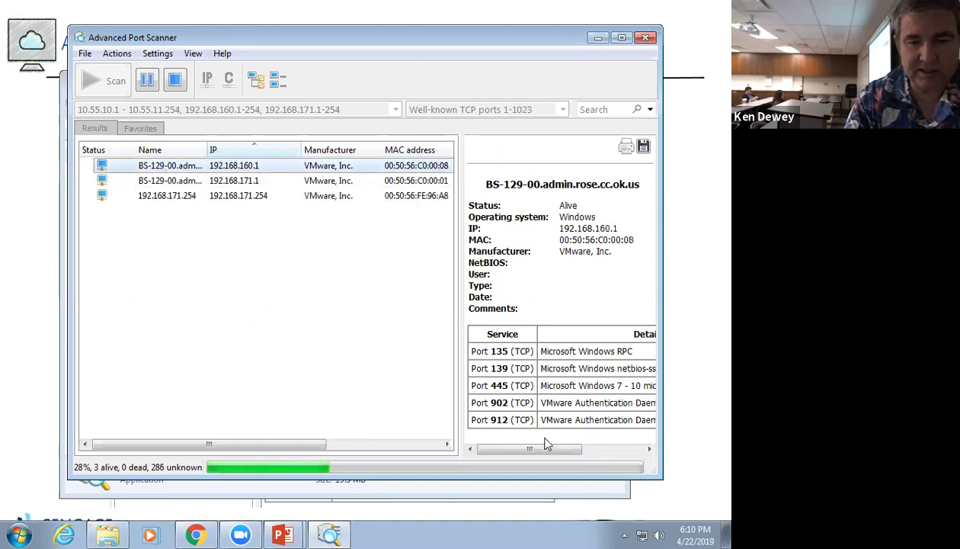
drag(577, 449, 544, 451)
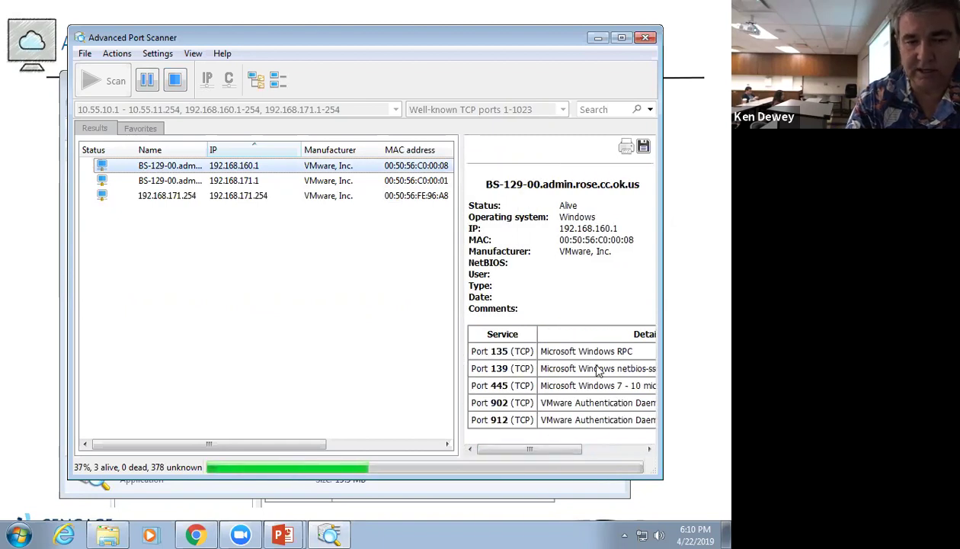
Step: Show the details of hosts 192.168.171.1, 192.168.171.254, BS-113-01, BS-120-01-PR and BS-218-LAB18 while the scan runs
click(155, 183)
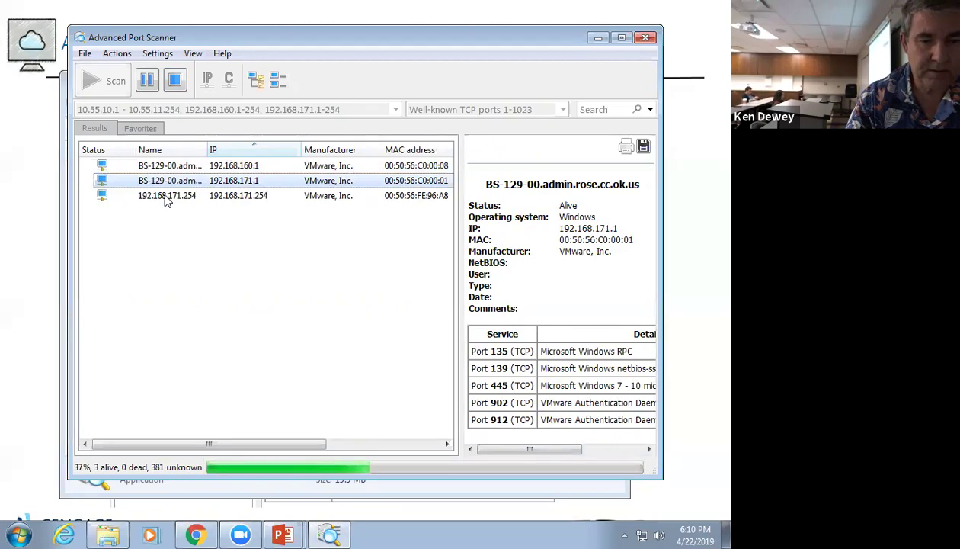
click(167, 199)
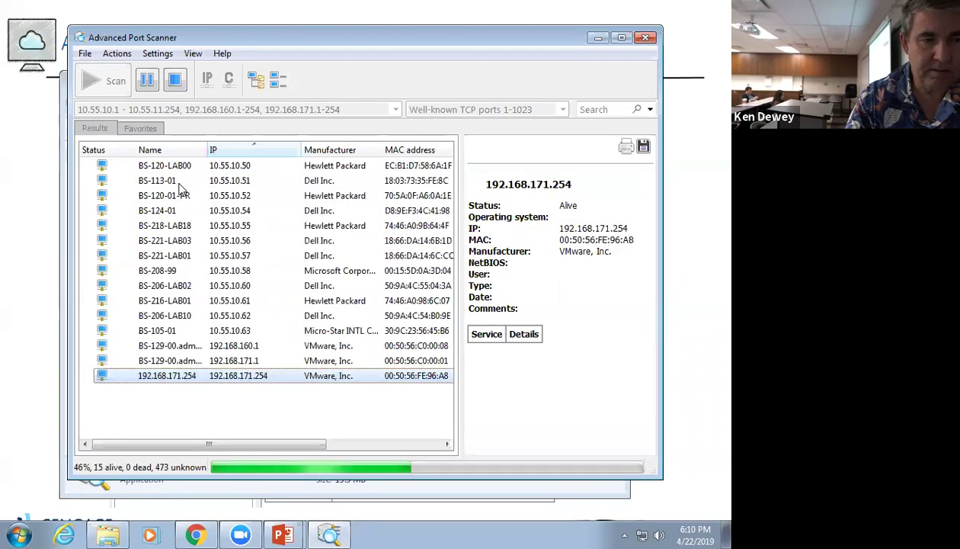
click(172, 184)
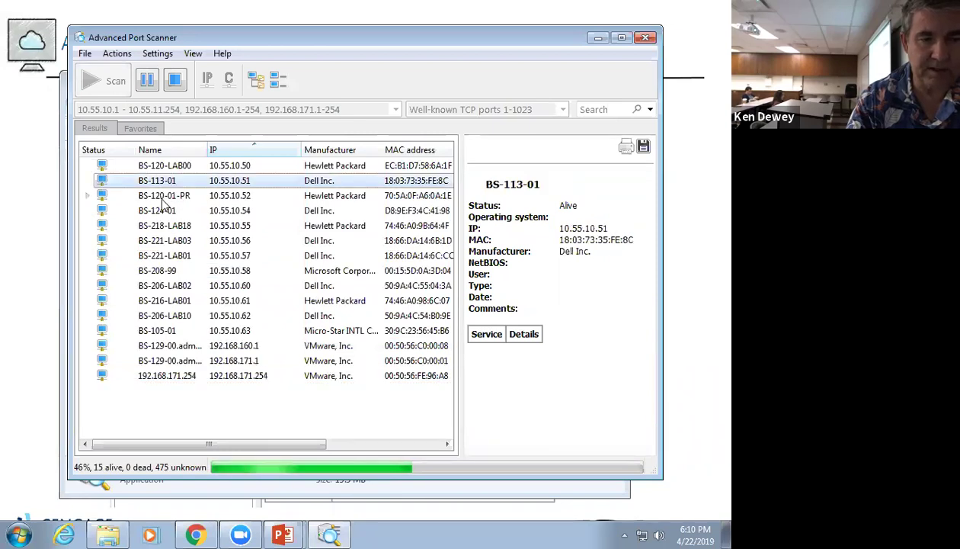
click(162, 196)
click(158, 226)
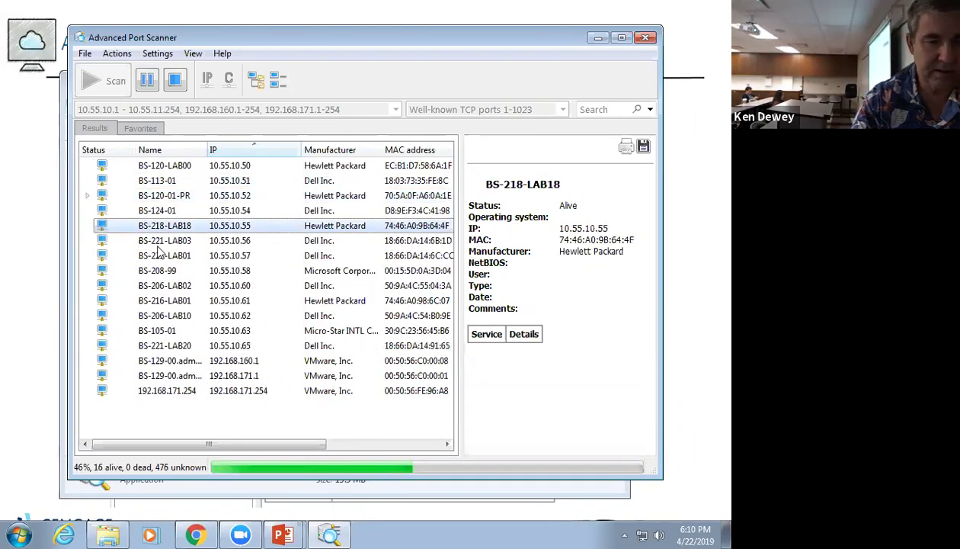
Step: Go through the details of the hosts after BS-218-LAB18 in the results, ending on printer BS-206-01-PR
click(156, 243)
key(Down)
key(Down)
key(Down)
key(Down)
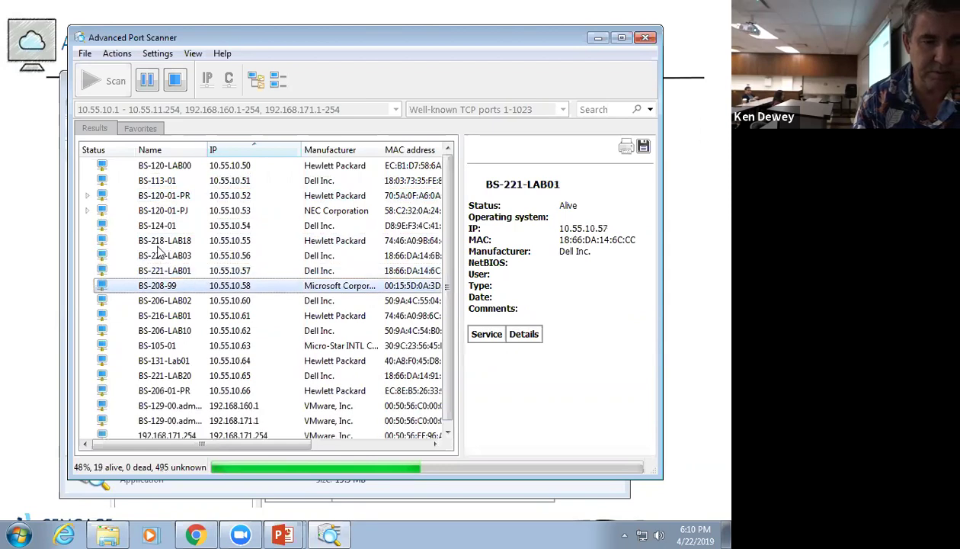
key(Down)
key(Down)
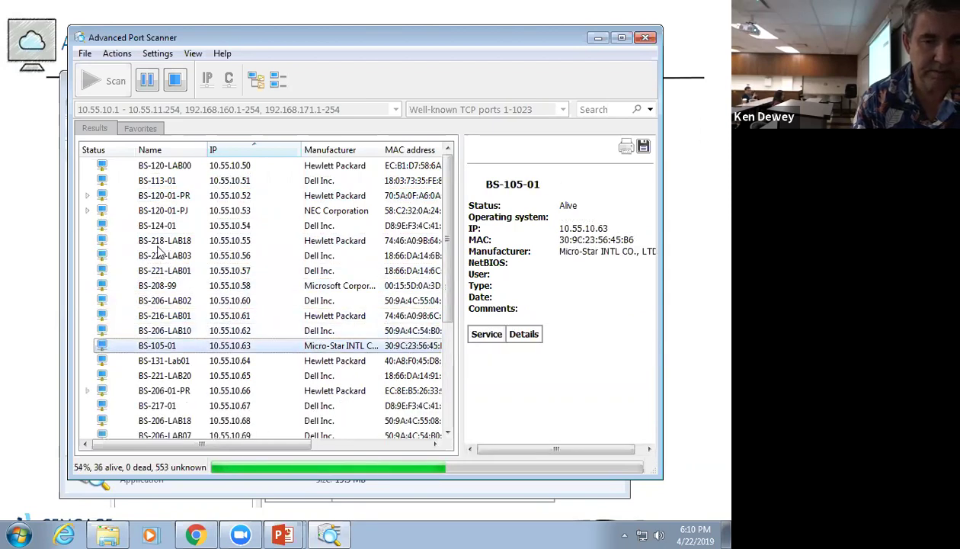
key(Up)
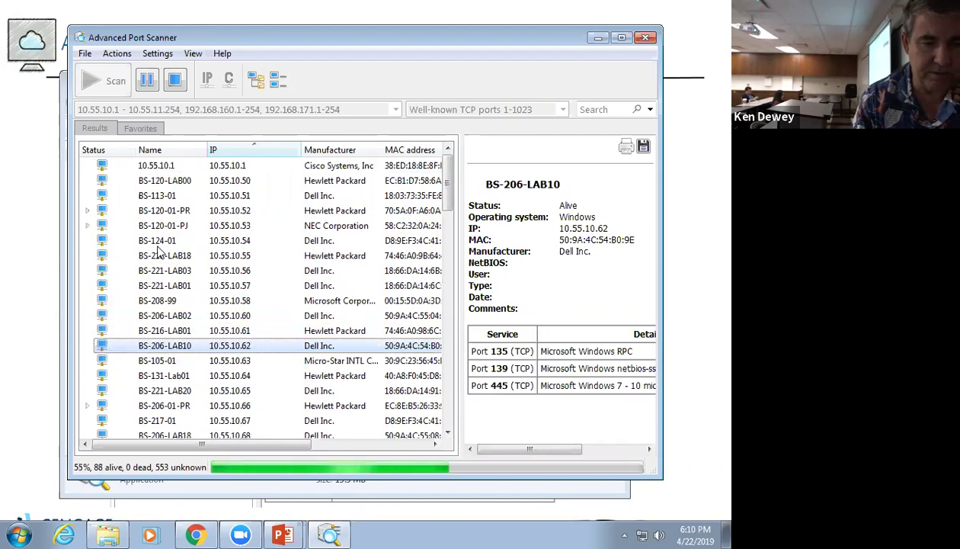
key(Down)
key(Down)
key(Down)
key(Down)
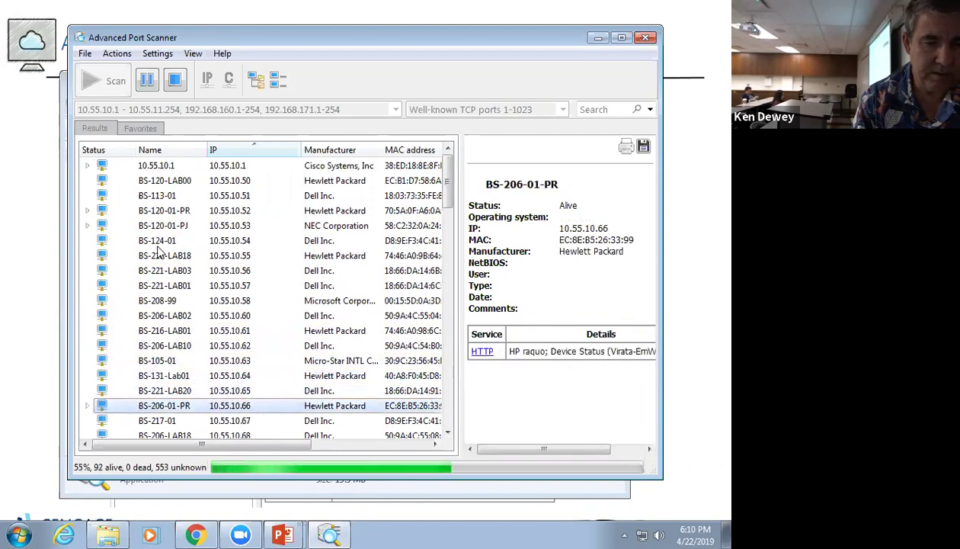
key(Up)
key(Down)
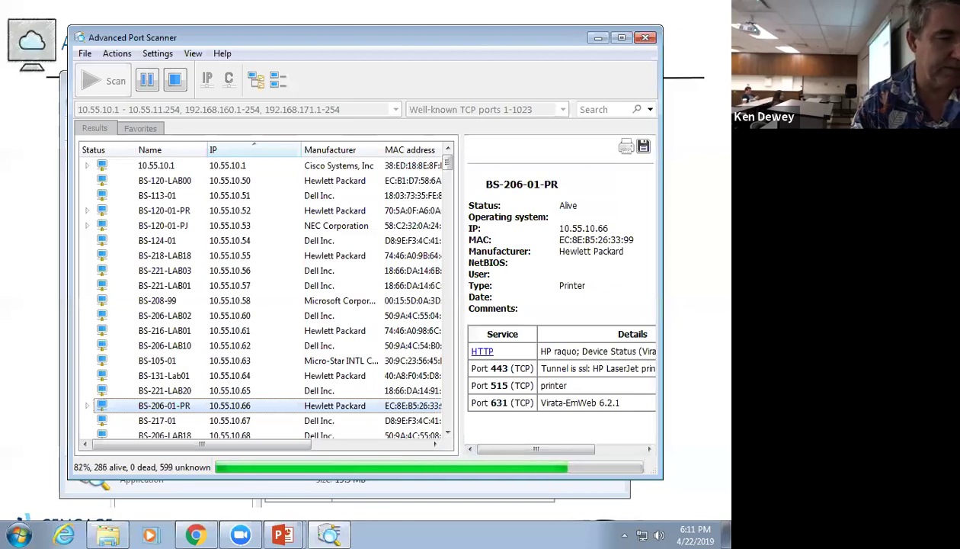
Step: Stop the running scan and review hosts from BS-206-LAB02 onward, ending with the shared folders and open ports of BS-208-DEPLOY
click(174, 79)
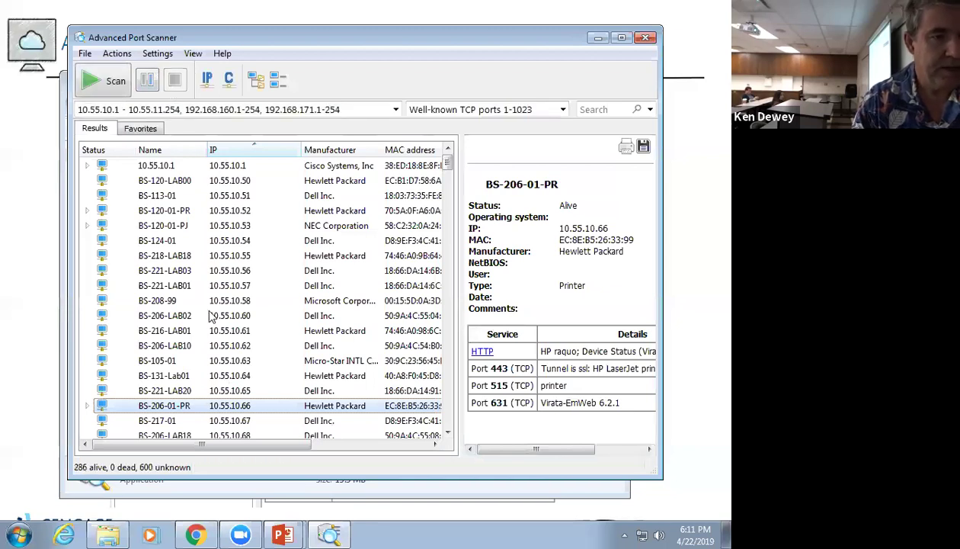
click(213, 314)
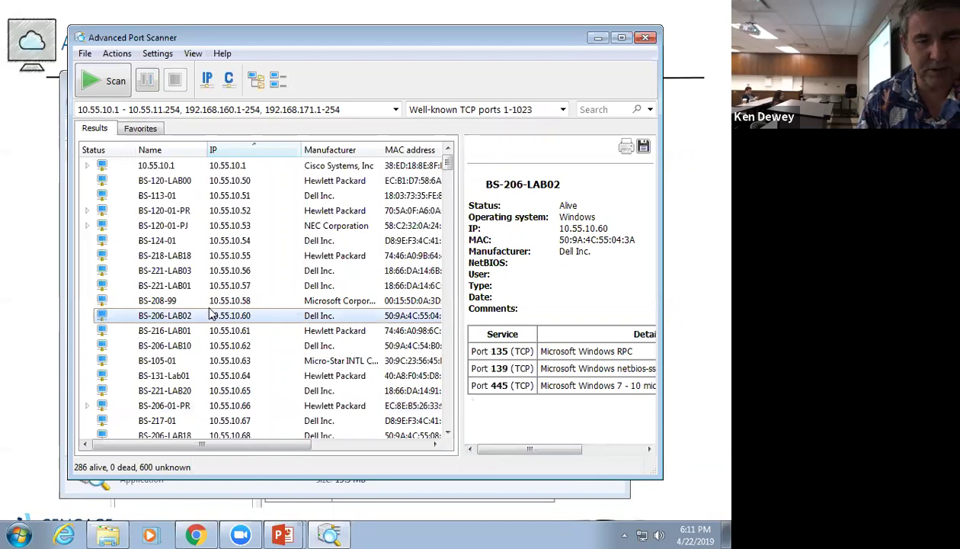
key(Down)
key(Down)
key(Down)
key(Down)
key(Down)
key(Down)
key(Down)
key(Down)
key(Down)
key(Down)
key(Down)
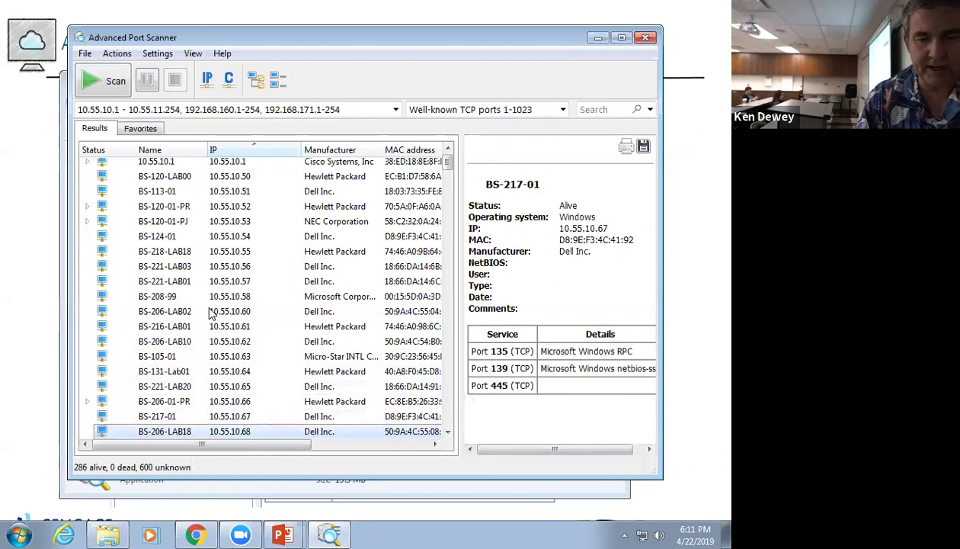
key(Down)
key(Up)
key(Up)
key(Up)
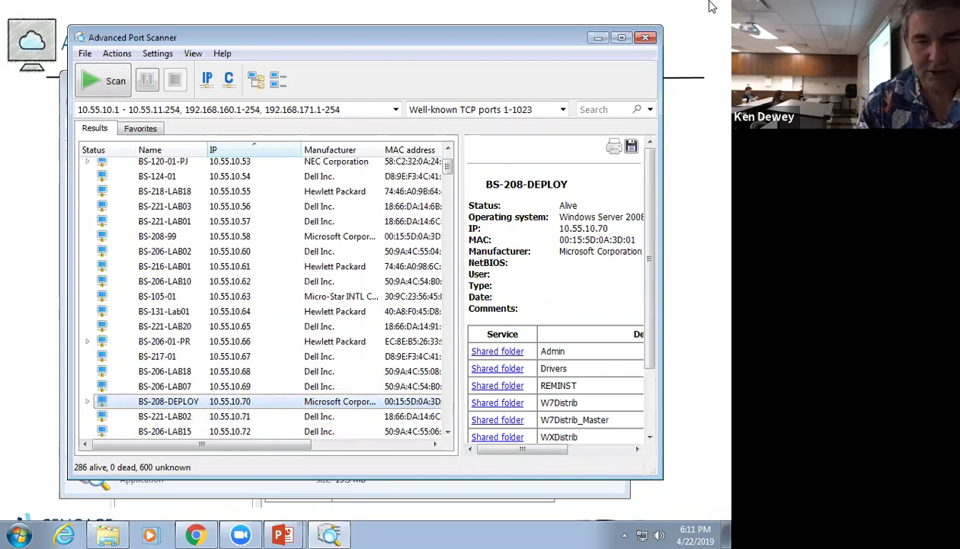
drag(649, 286, 660, 379)
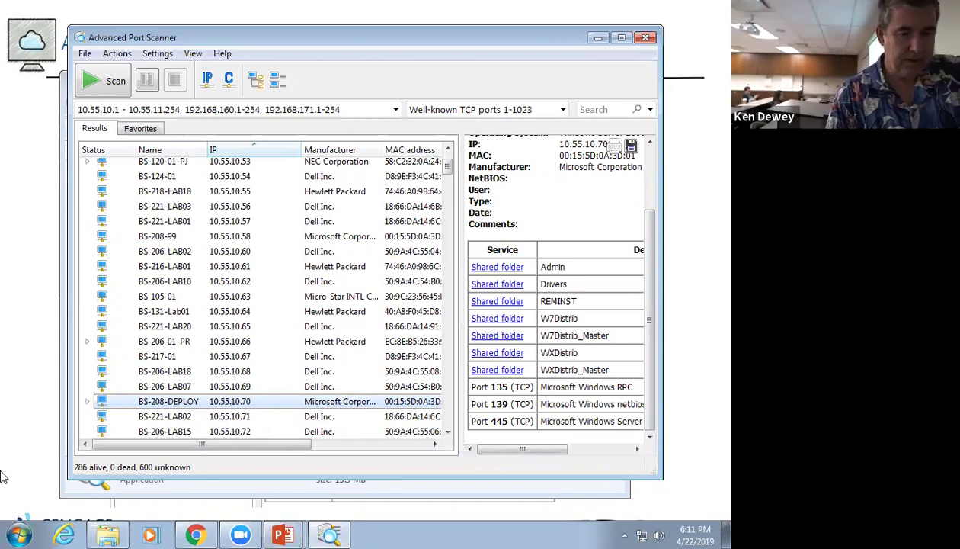
Step: Examine the operating system and open ports of BS-221-LAB02 and the hosts after it, ending on BS-112-01
click(321, 421)
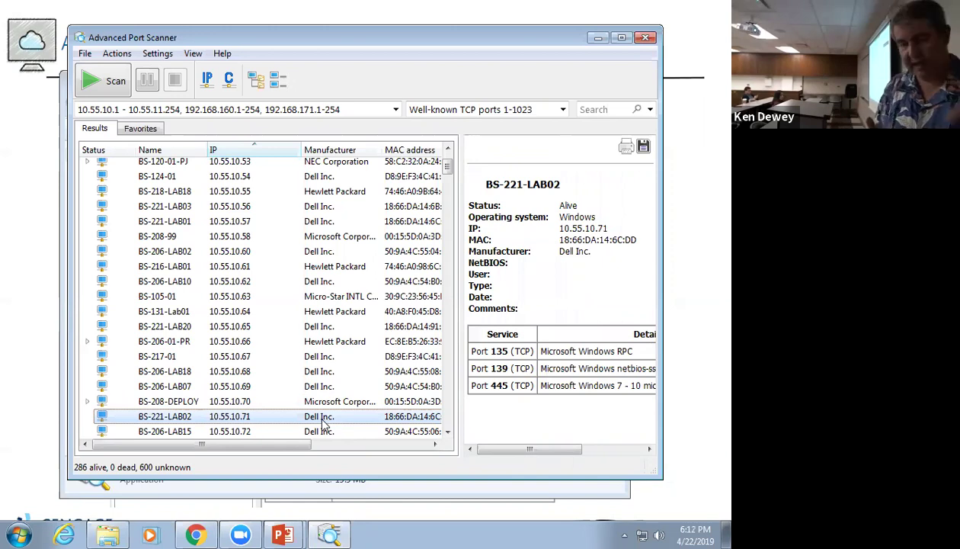
key(Down)
key(Down)
key(Down)
key(Down)
key(Down)
key(Down)
key(Down)
key(Down)
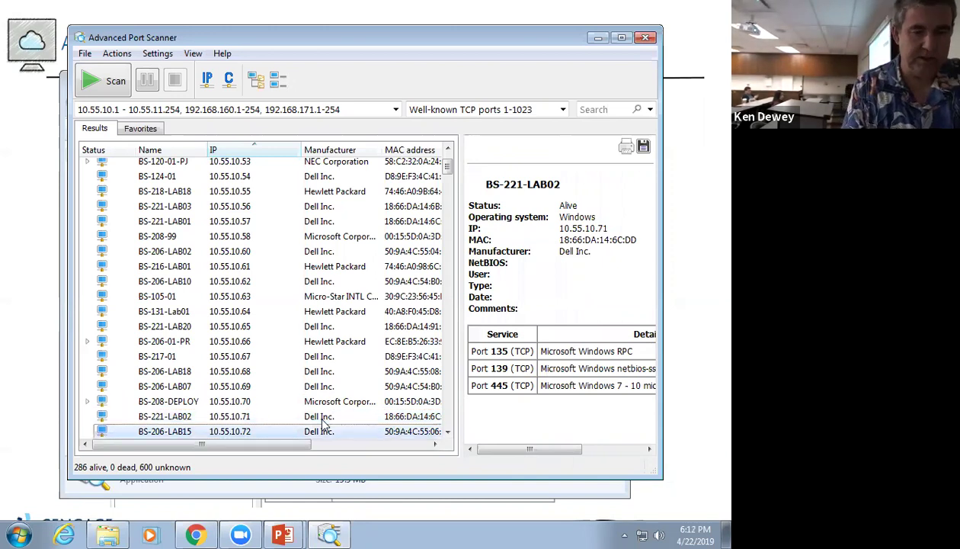
key(Down)
key(Down)
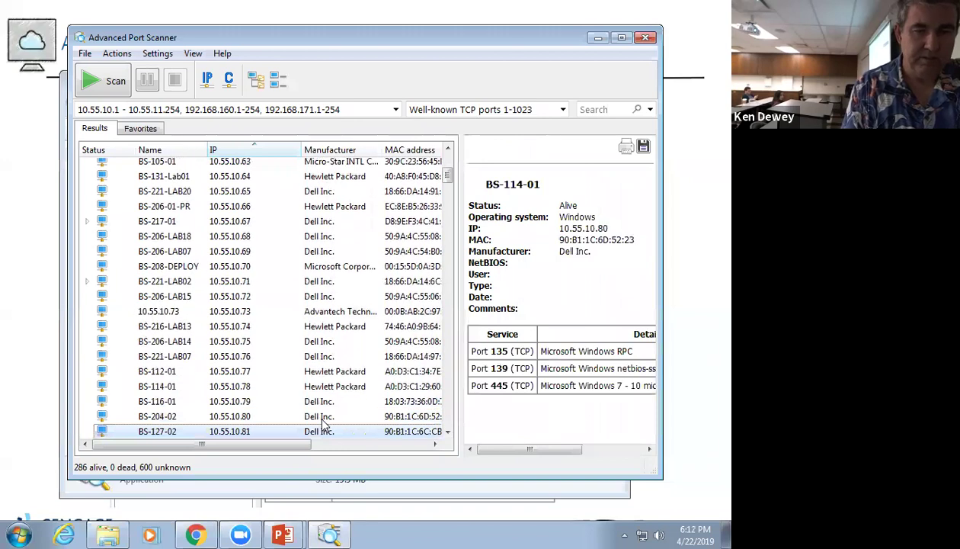
key(Up)
key(Up)
key(Up)
key(Up)
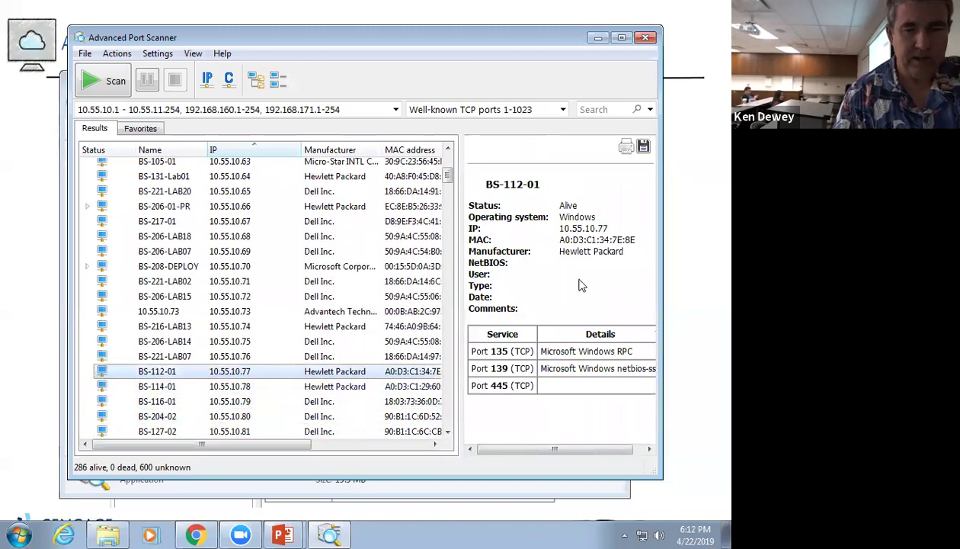
Step: Close Advanced Port Scanner, return to the PowerPoint slide show and go to the Port Scanners (3 of 3) slide
click(644, 38)
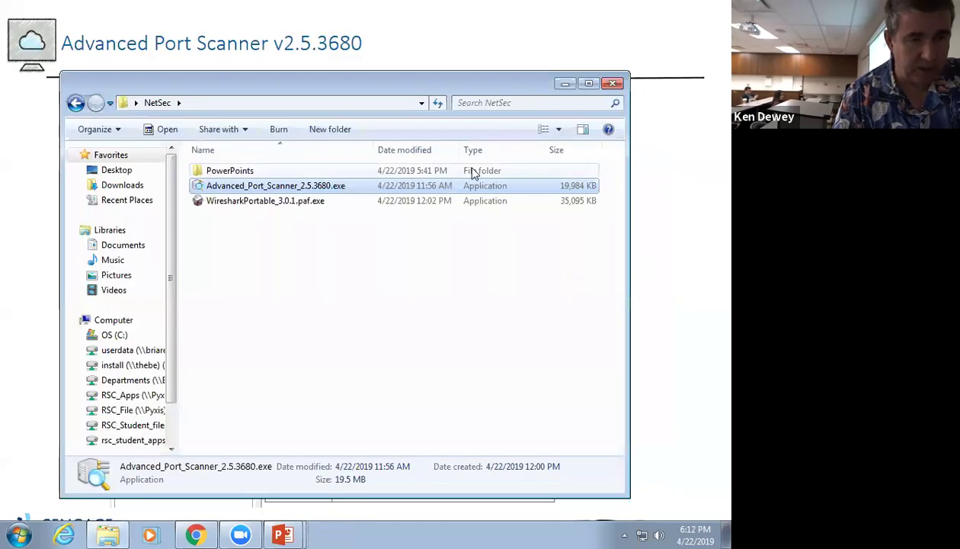
click(497, 33)
key(Right)
key(Right)
key(Left)
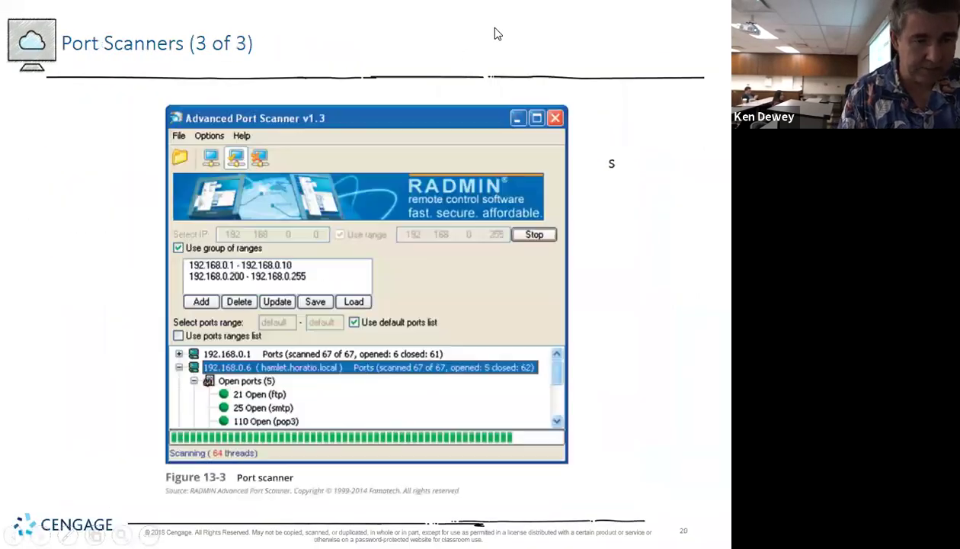
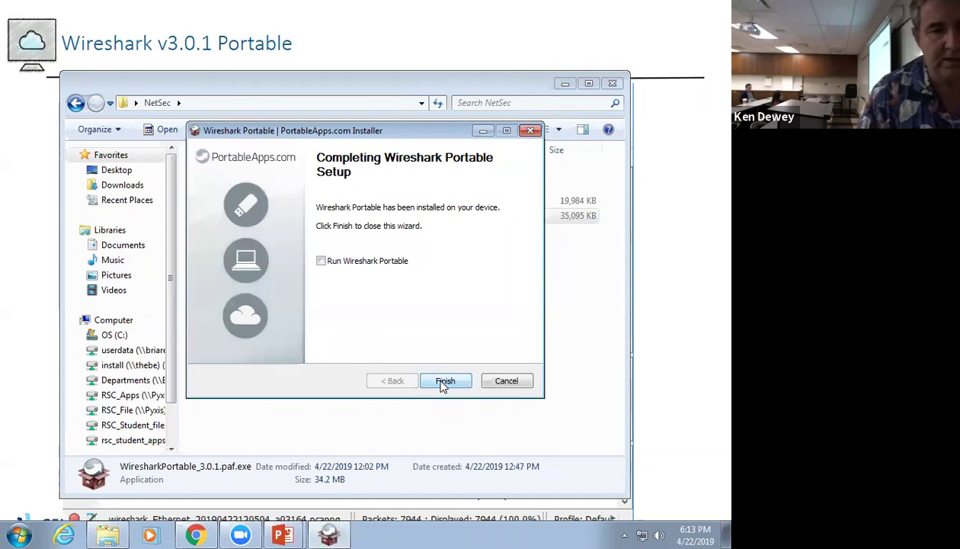
Step: Finish the Wireshark Portable setup with Run Wireshark Portable enabled, and start a live capture on Local Area Connection
click(407, 261)
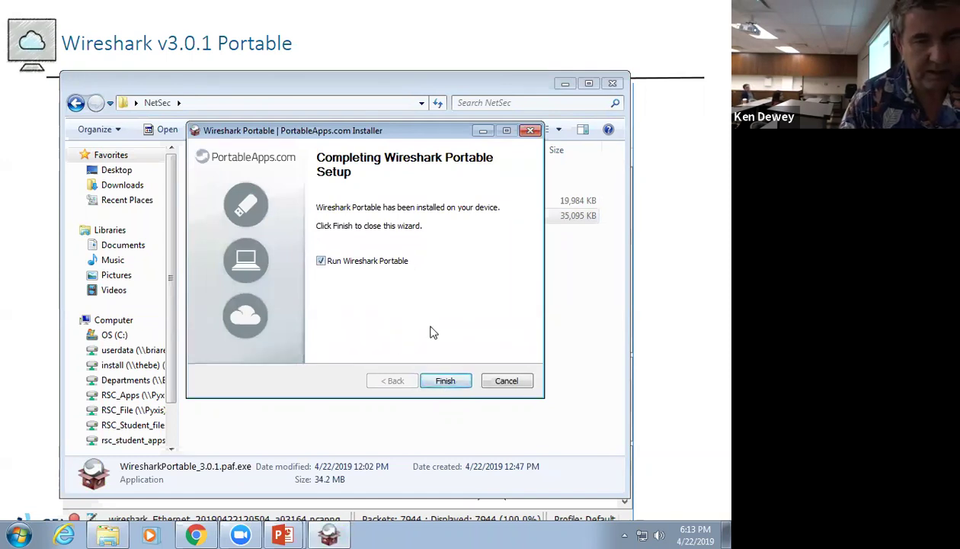
click(460, 384)
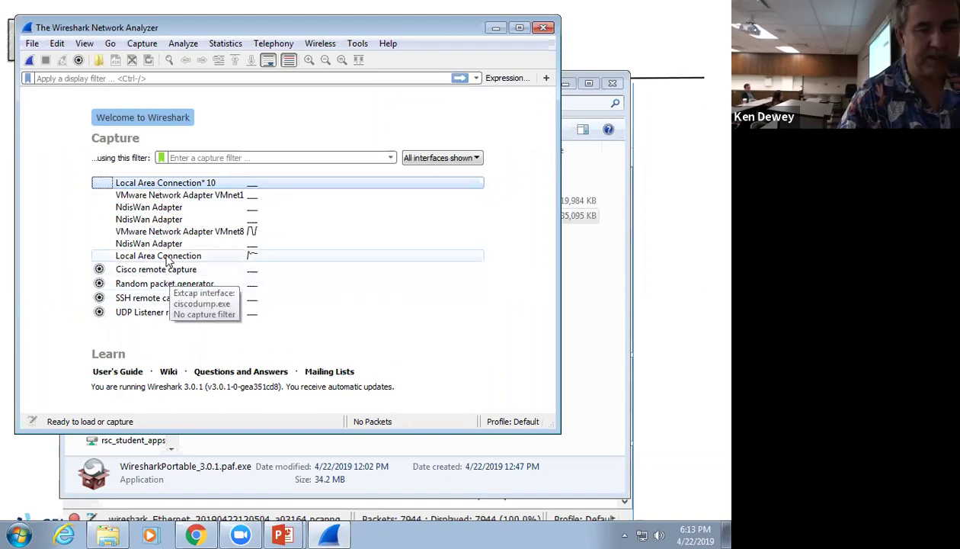
click(166, 257)
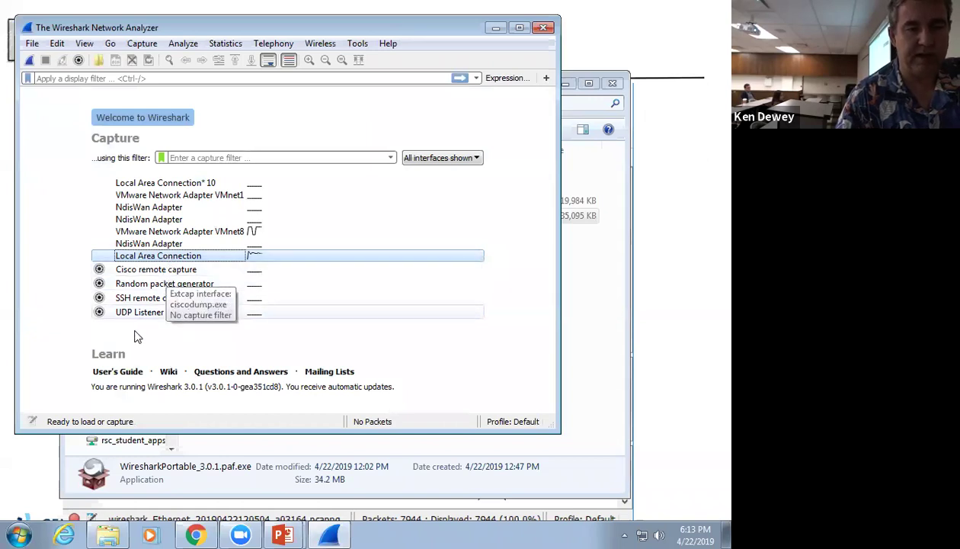
click(158, 284)
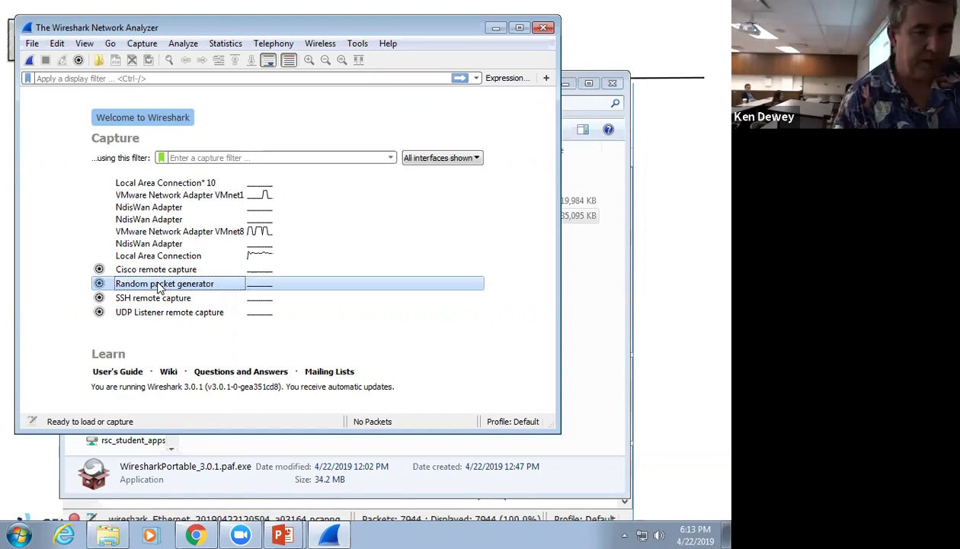
double_click(212, 259)
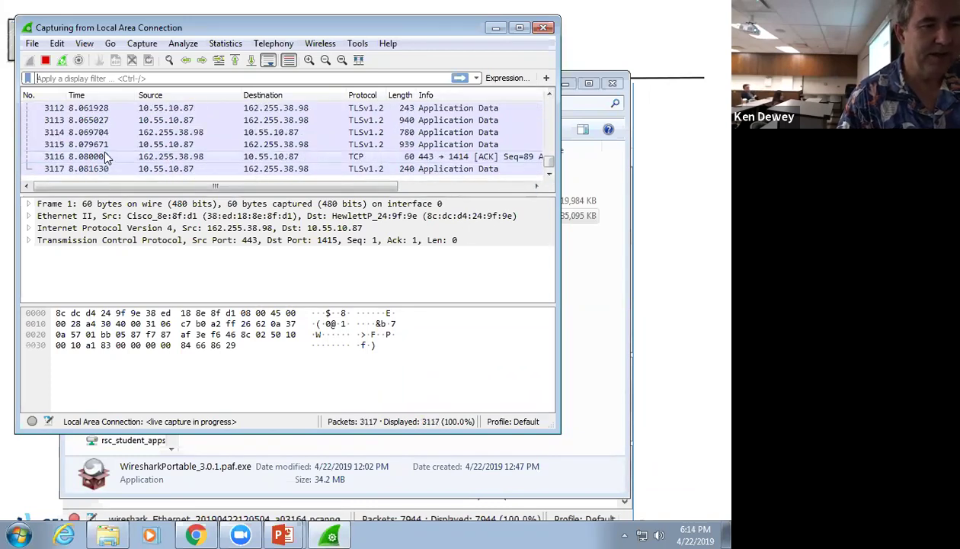
Step: Stop the live capture and sort the captured packets by protocol, bringing the UDP packets into view
click(46, 61)
mouse_move(545, 164)
mouse_down()
mouse_move(546, 144)
mouse_move(546, 155)
mouse_up()
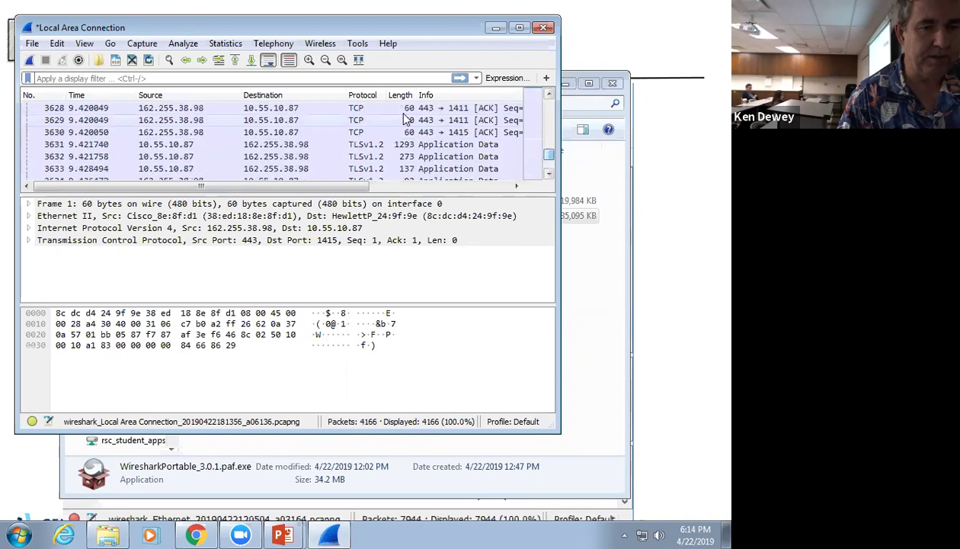
click(363, 96)
drag(547, 104, 548, 161)
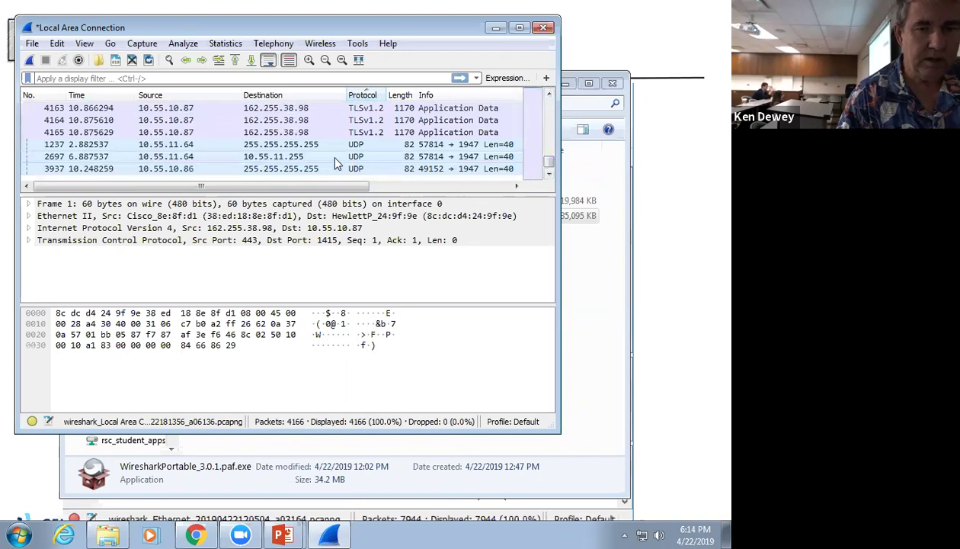
Step: Inspect the UDP broadcast packet 1237, step back through the TLSv1.2 packets to frame 4130 and highlight its payload bytes
click(152, 144)
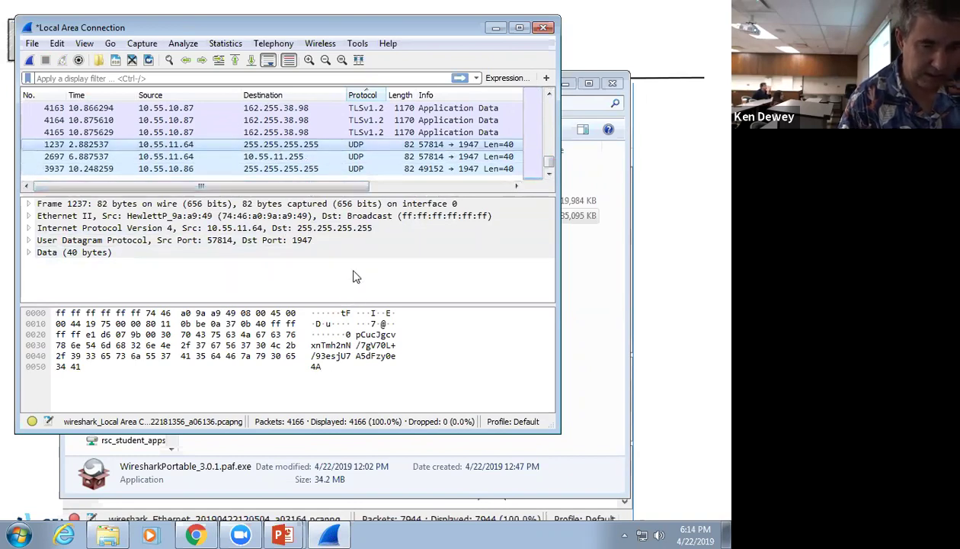
key(Up)
key(Up)
key(Up)
key(Up)
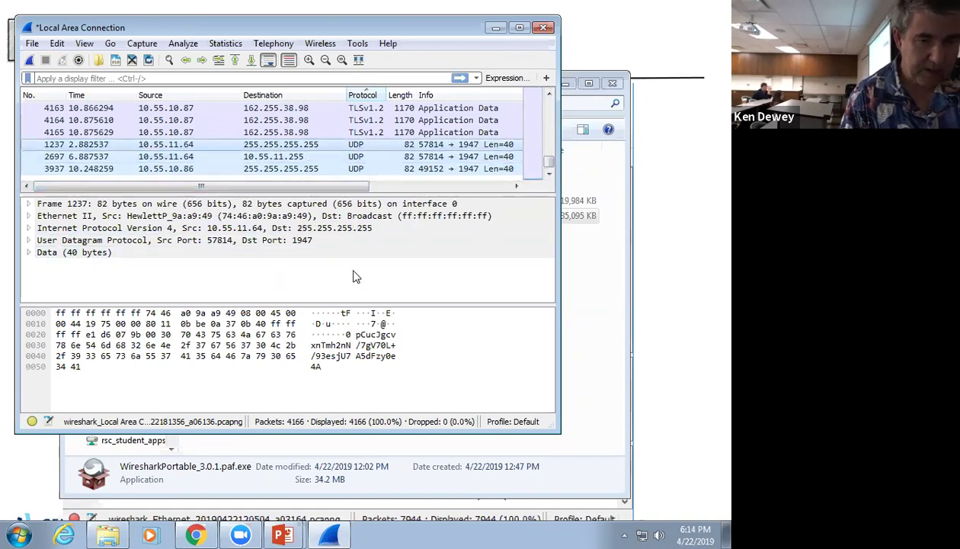
key(Up)
key(Up)
key(Up)
key(Up)
key(Up)
key(Up)
key(Up)
key(Up)
key(Up)
key(Up)
key(Up)
key(Up)
key(Up)
key(Up)
key(Up)
key(Up)
key(Up)
key(Up)
key(Up)
key(Up)
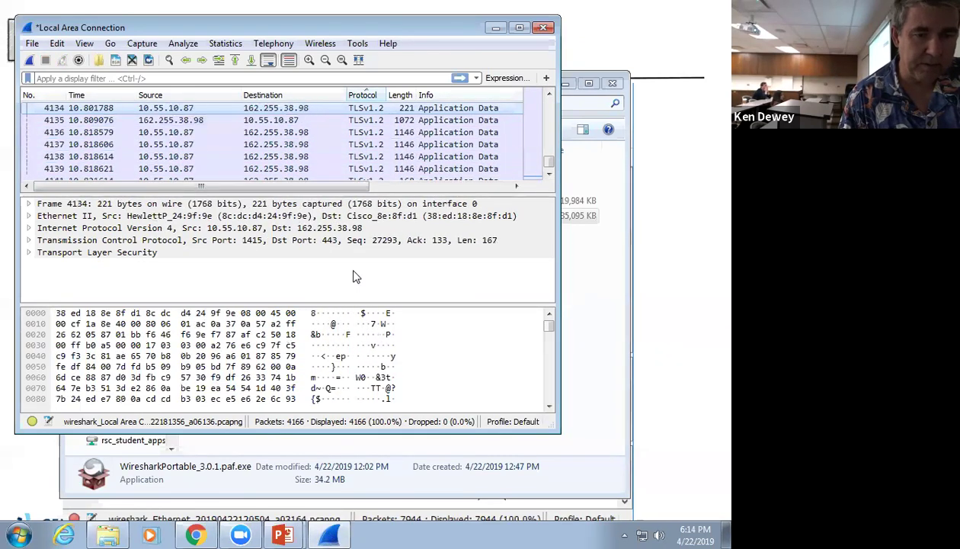
key(Up)
key(Up)
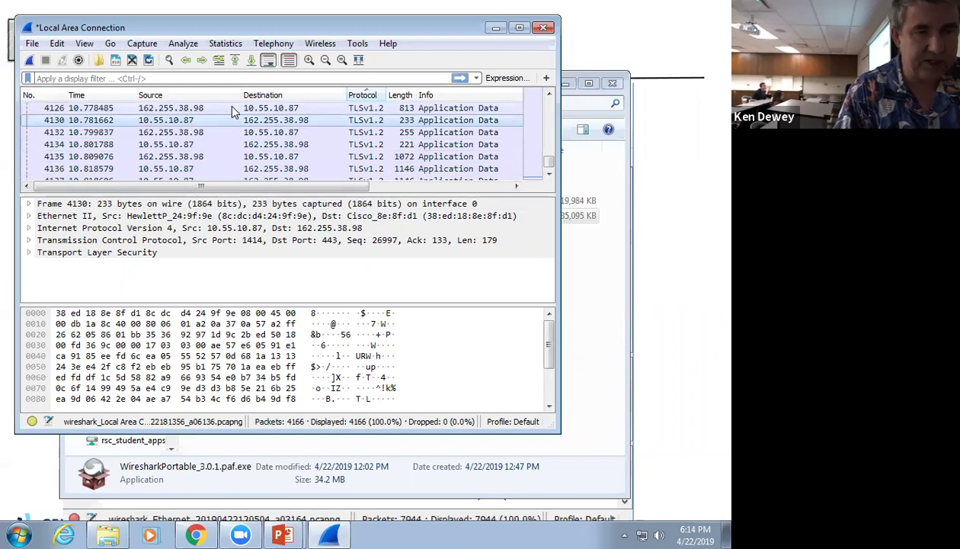
click(183, 381)
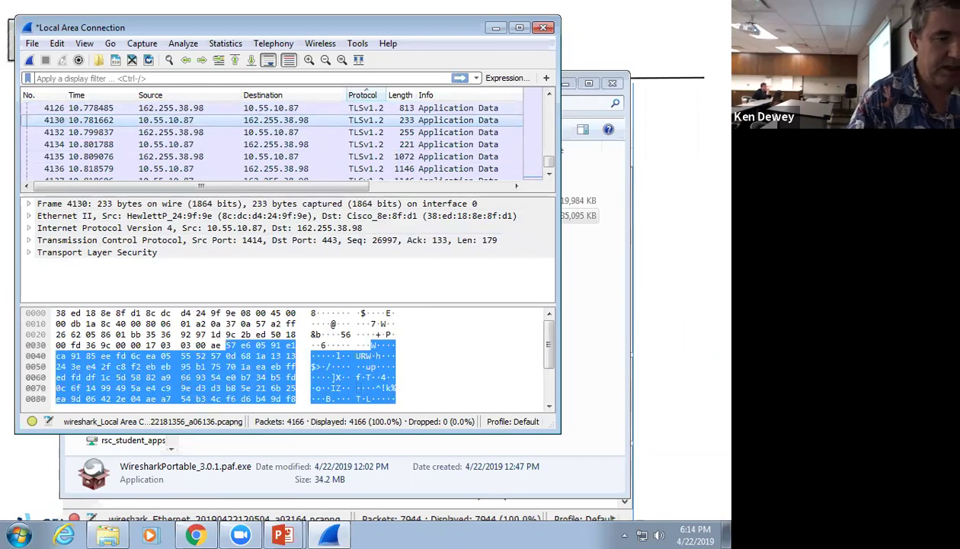
Step: Open a Windows Command Prompt by running cmd
key(super)
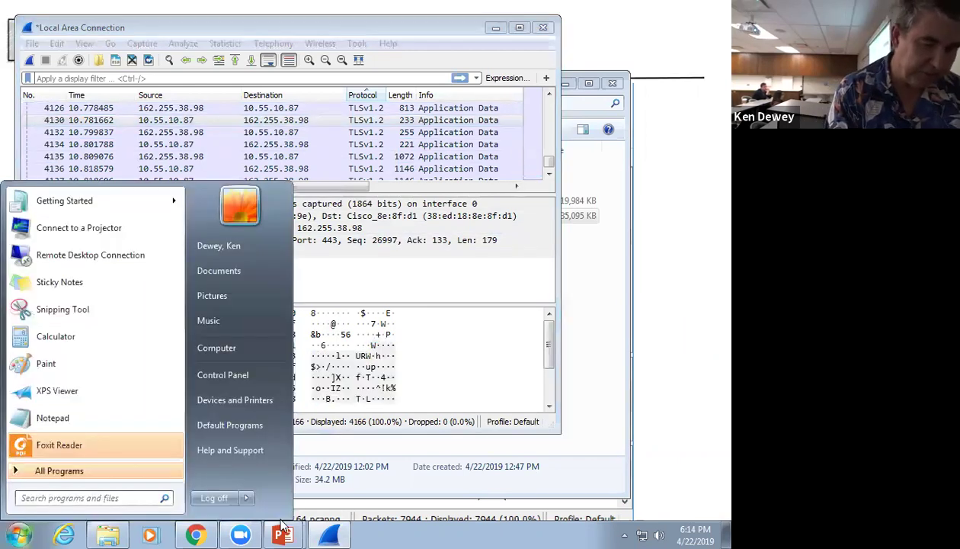
text(cmd)
key(Return)
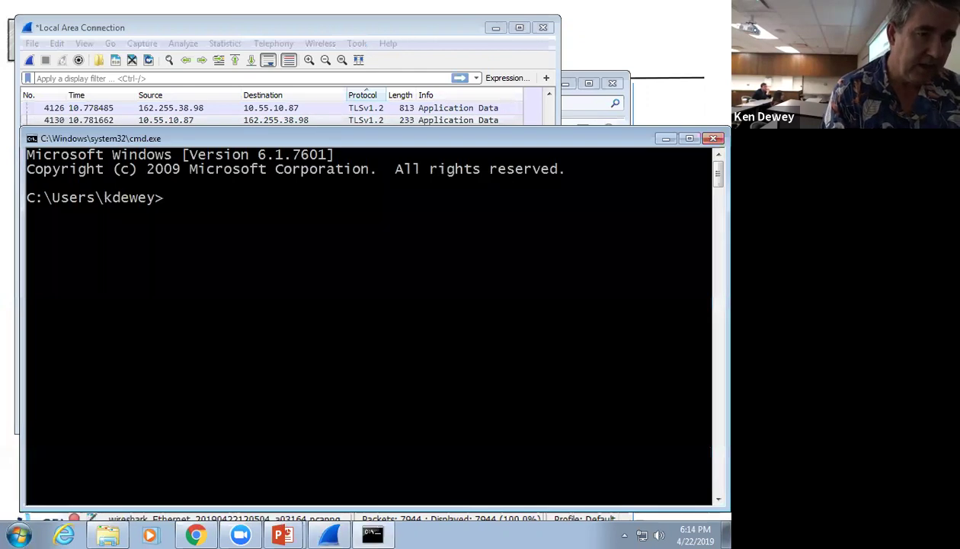
Step: Look up the host name of 162.255.38.98 with nslookup, and exit the Command Prompt
text(nslooku p)
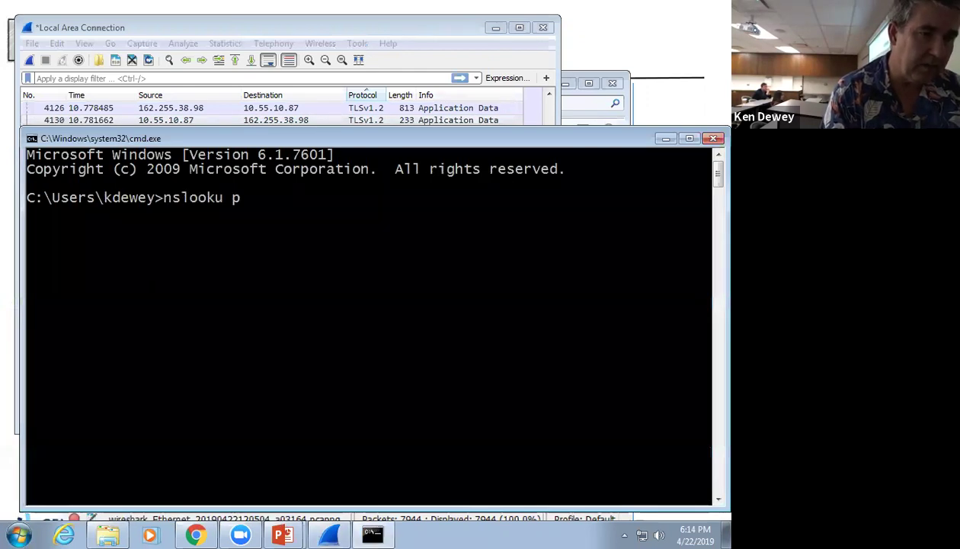
text(162)
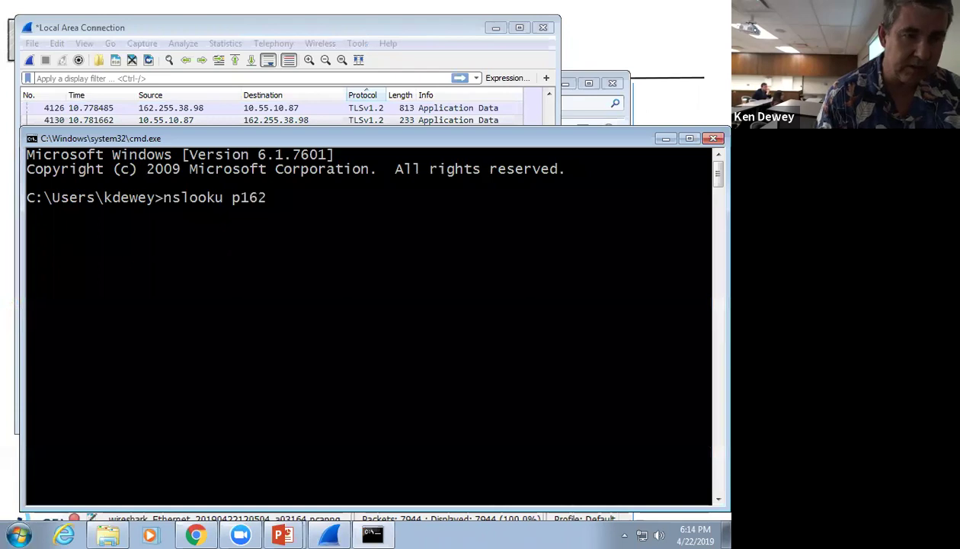
key(BackSpace)
key(BackSpace)
key(BackSpace)
key(BackSpace)
key(BackSpace)
text(p)
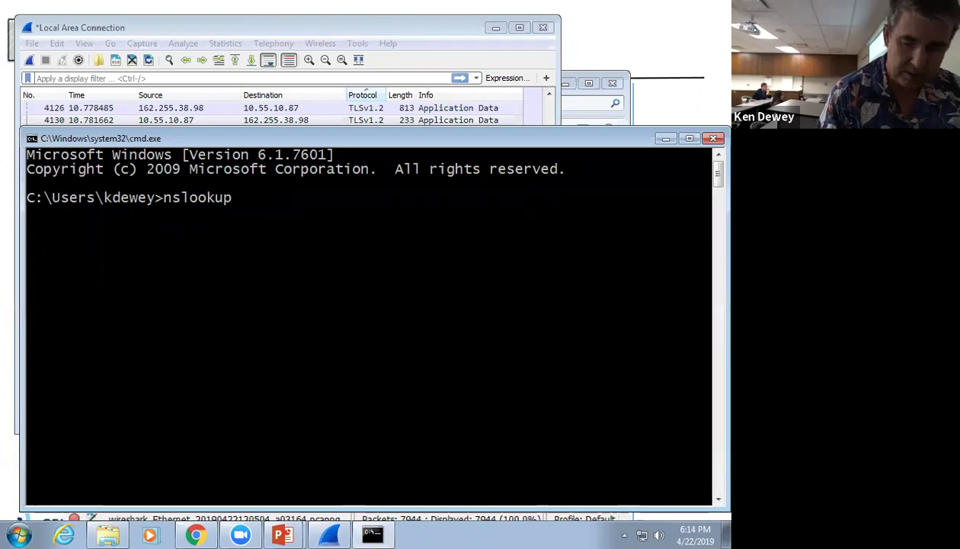
text( 162.)
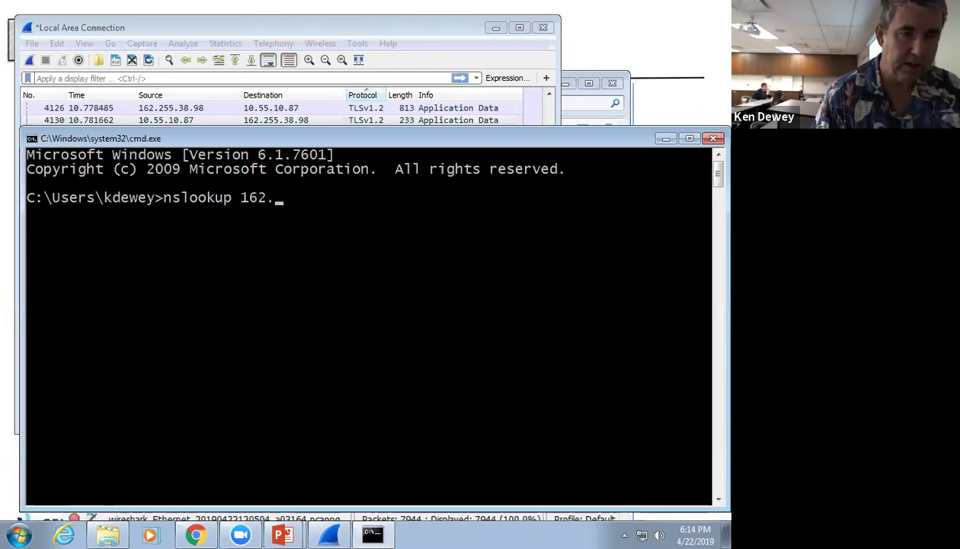
text(255.38.98)
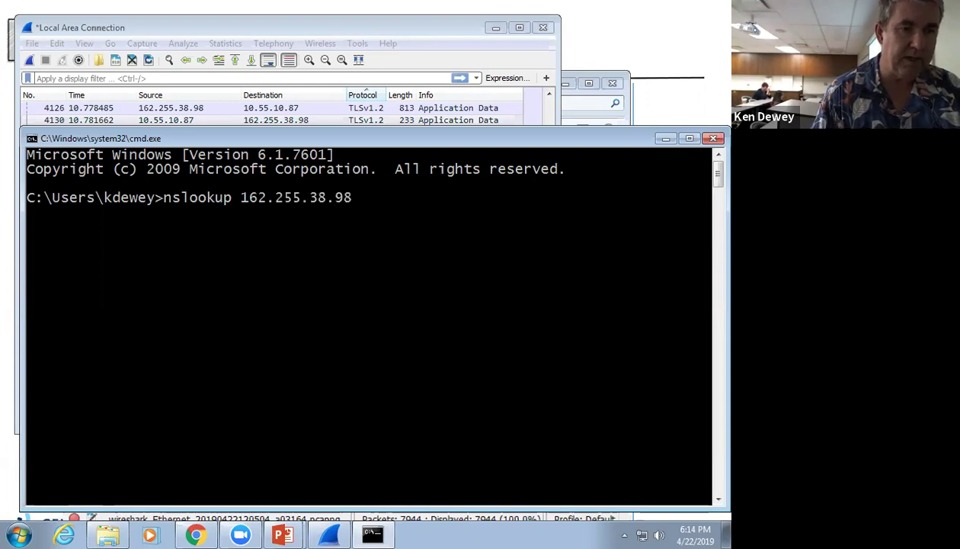
key(Return)
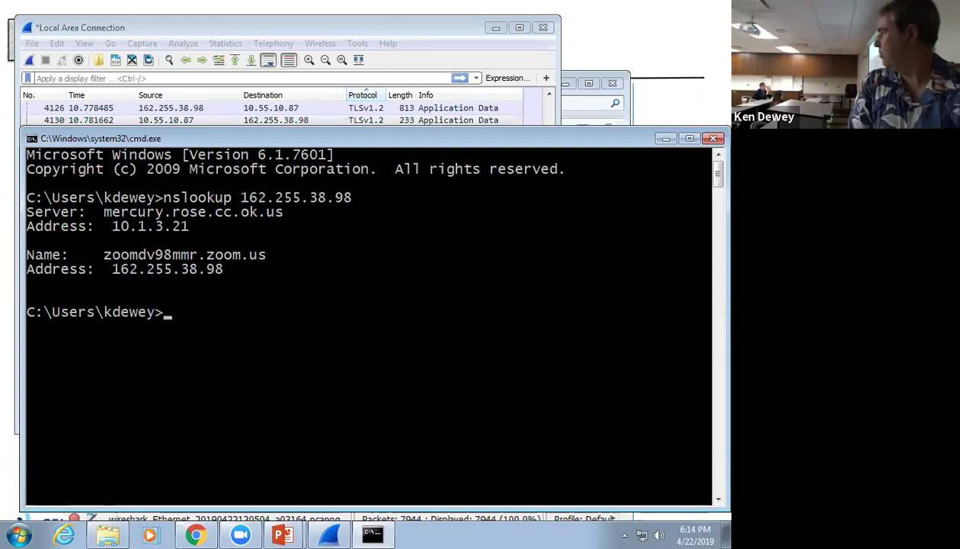
text(exit)
key(Return)
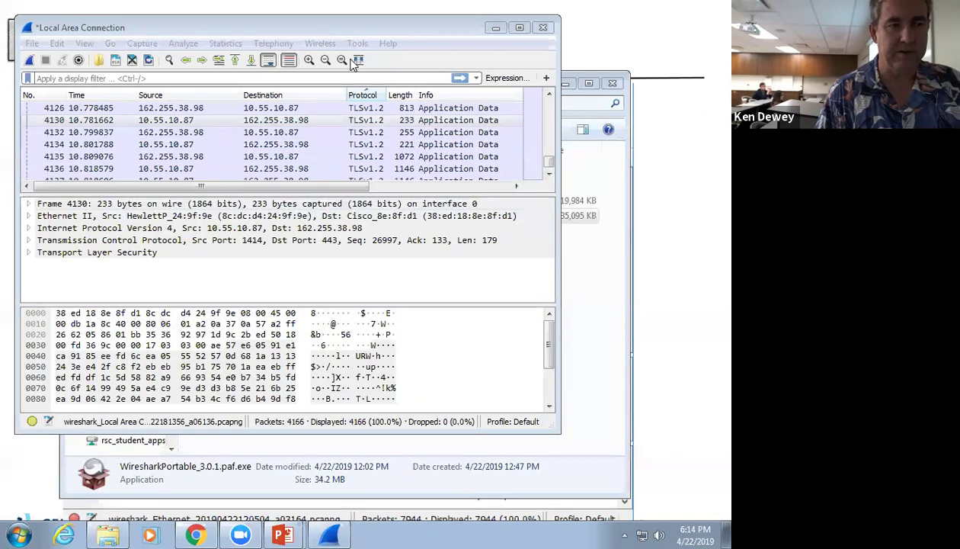
Step: Move the Local Area Connection capture window lower, and quit Wireshark without saving the captured packets
click(73, 29)
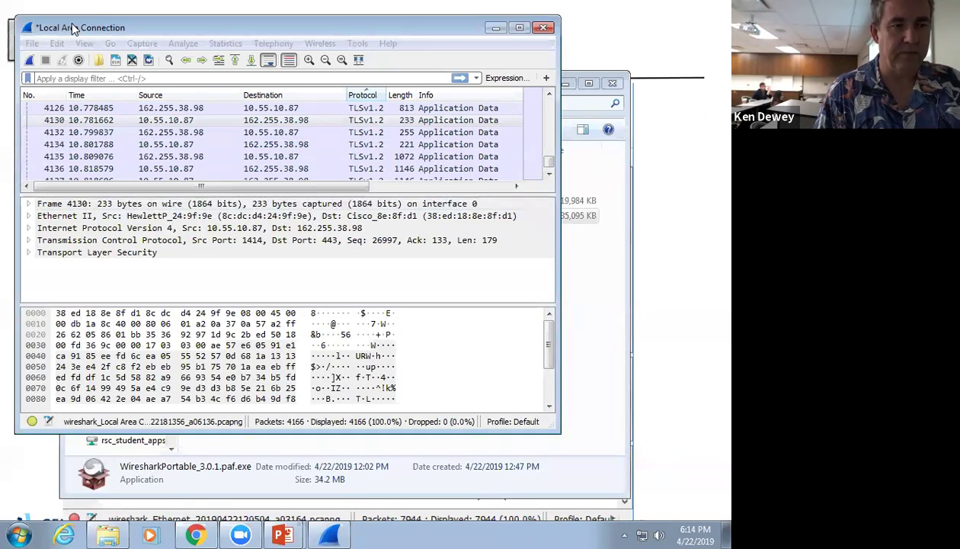
drag(73, 29, 78, 89)
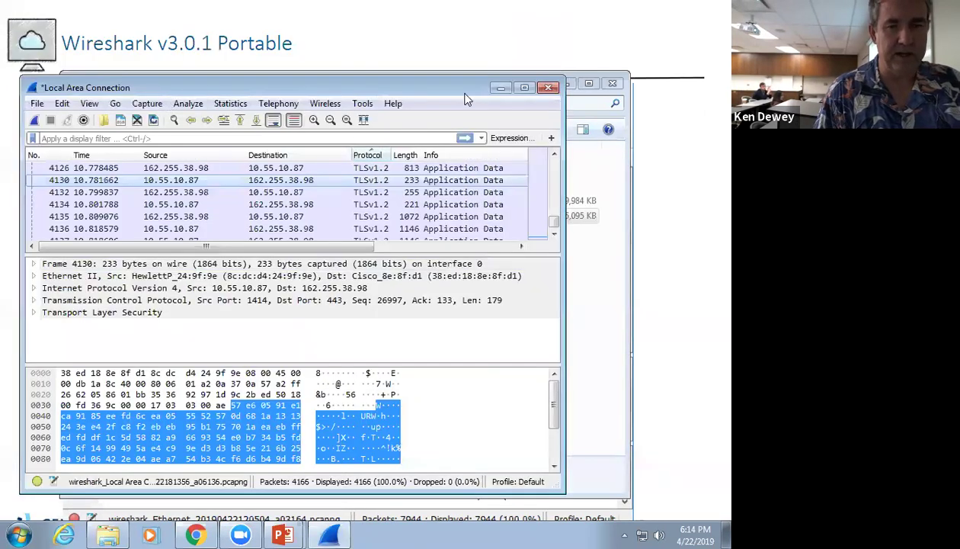
click(550, 89)
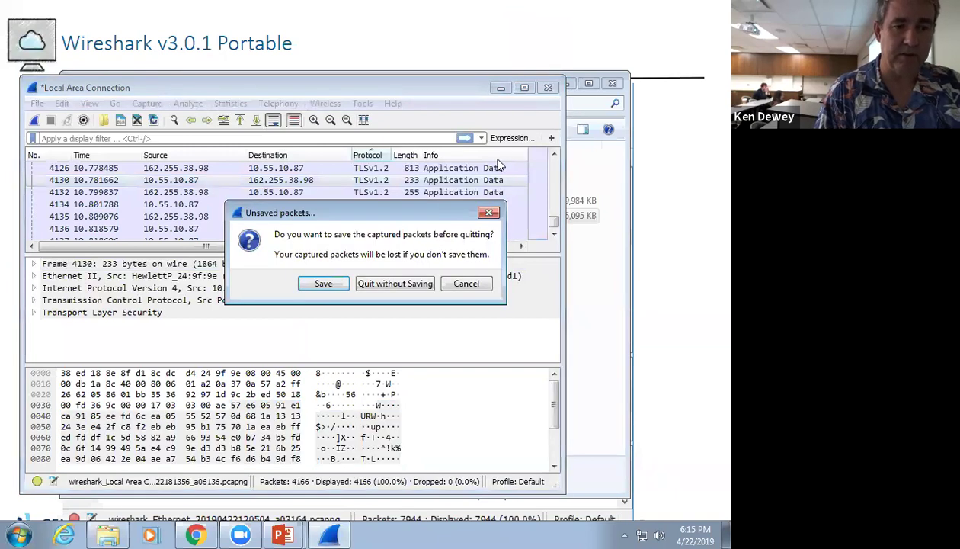
click(394, 281)
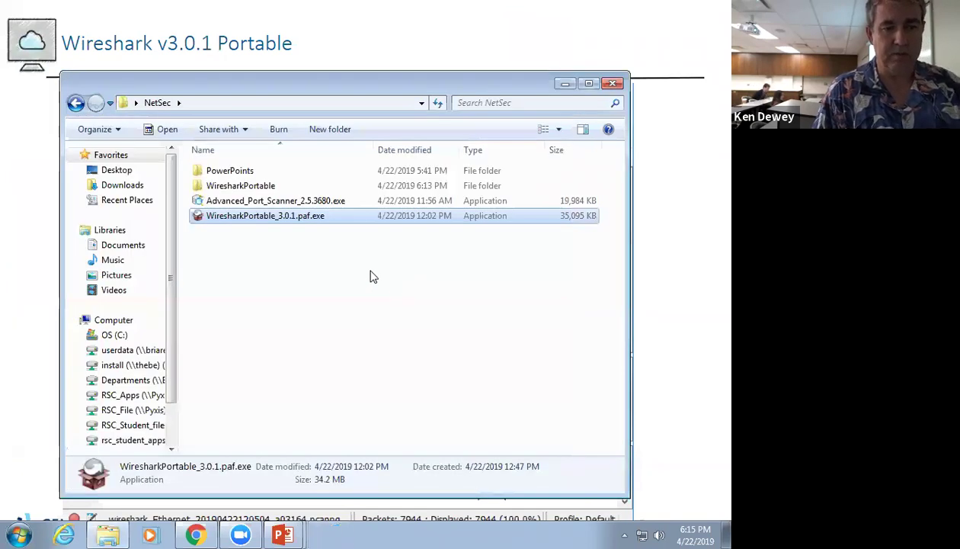
Step: Minimize the NetSec folder window and advance the slideshow to the Vulnerability Scanners (2 of 4) slide
right_click(326, 226)
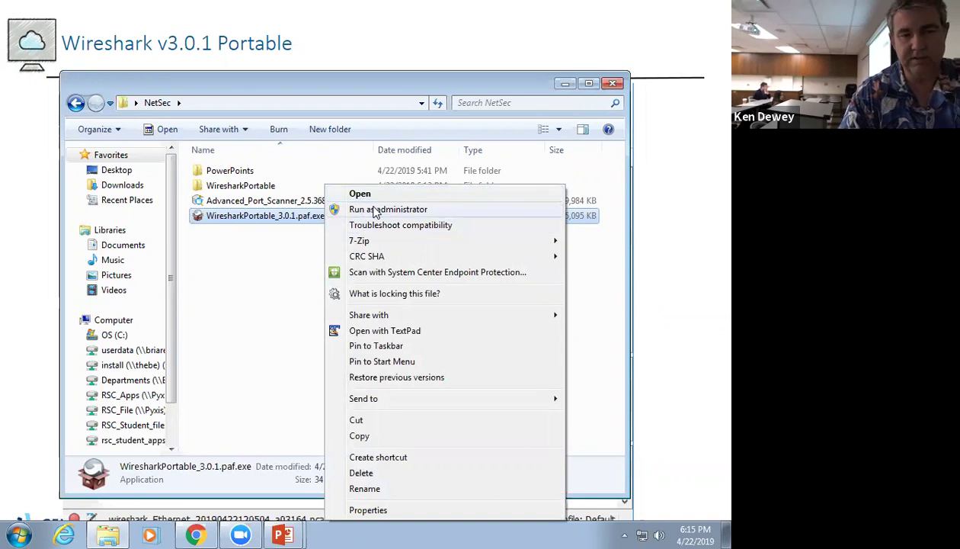
click(562, 86)
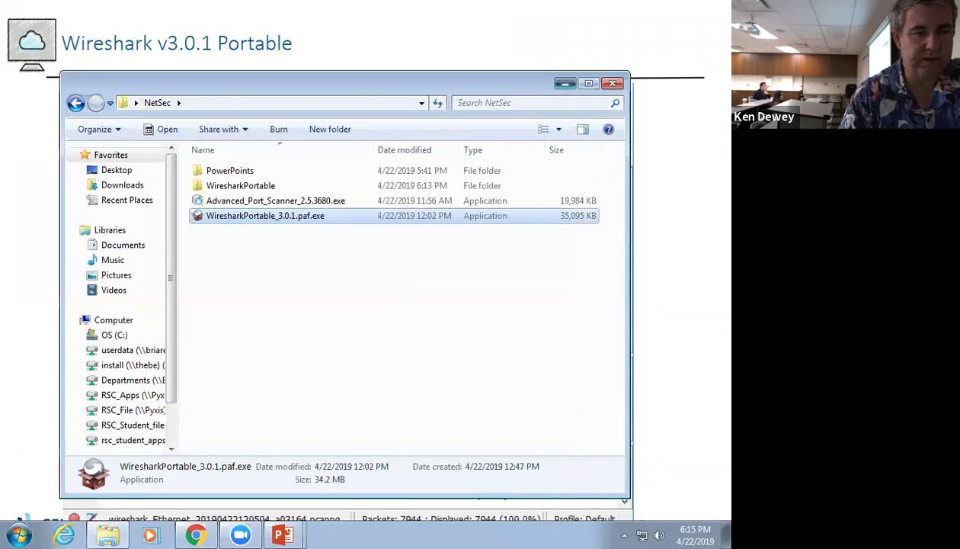
click(564, 83)
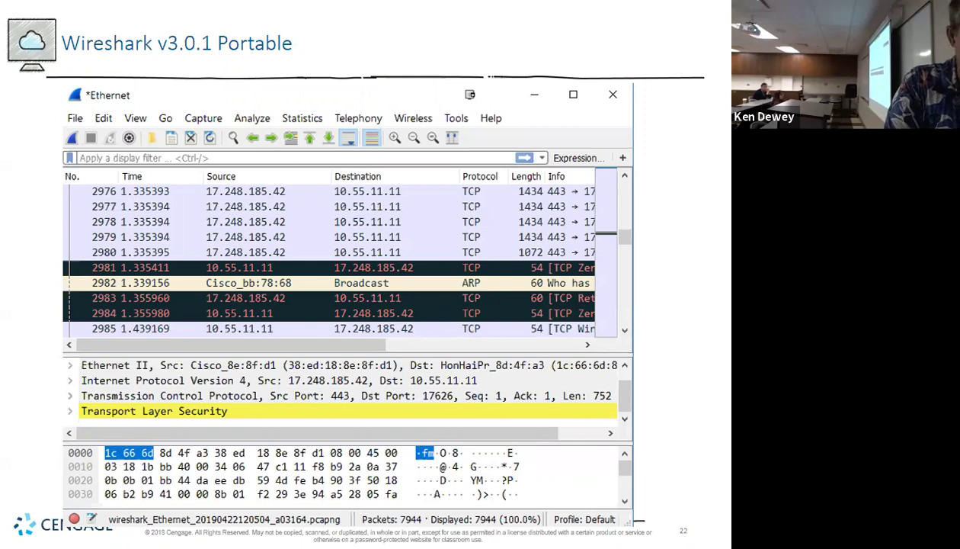
key(Right)
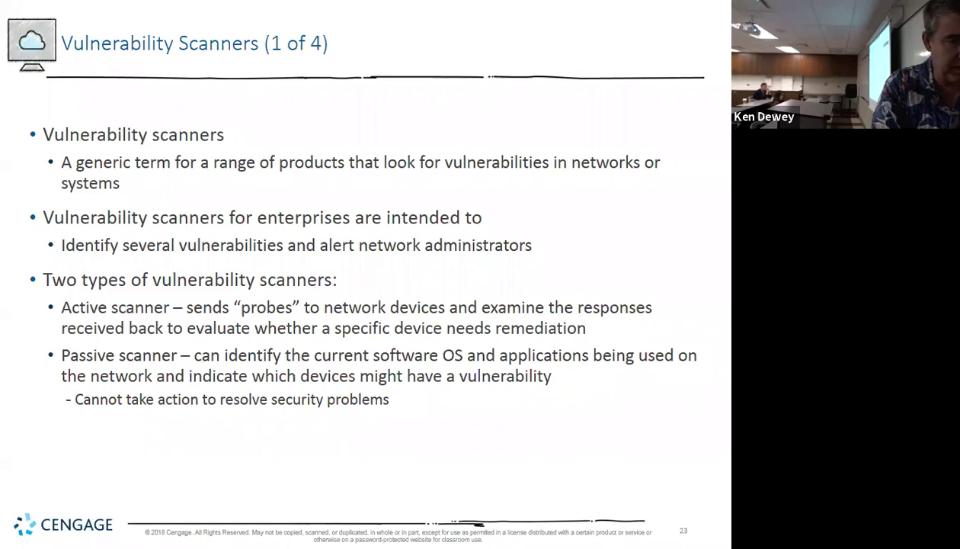
key(Right)
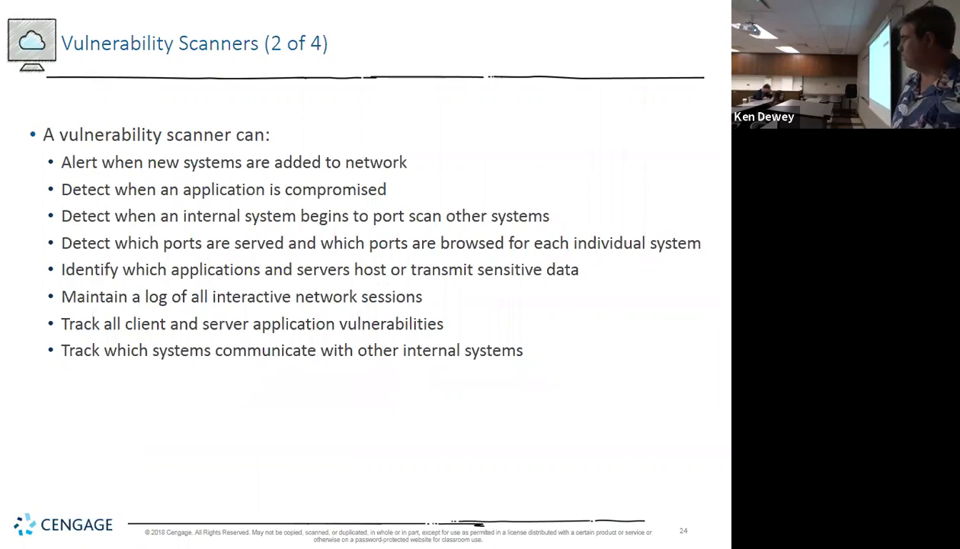
Step: Switch to Chrome, search the web for eeros and open the eero website
key(super)
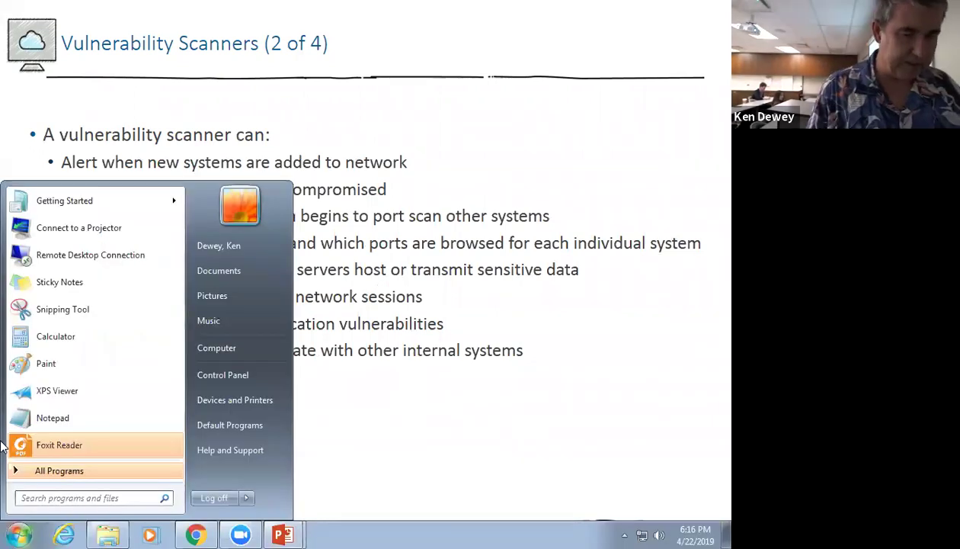
click(208, 531)
click(226, 55)
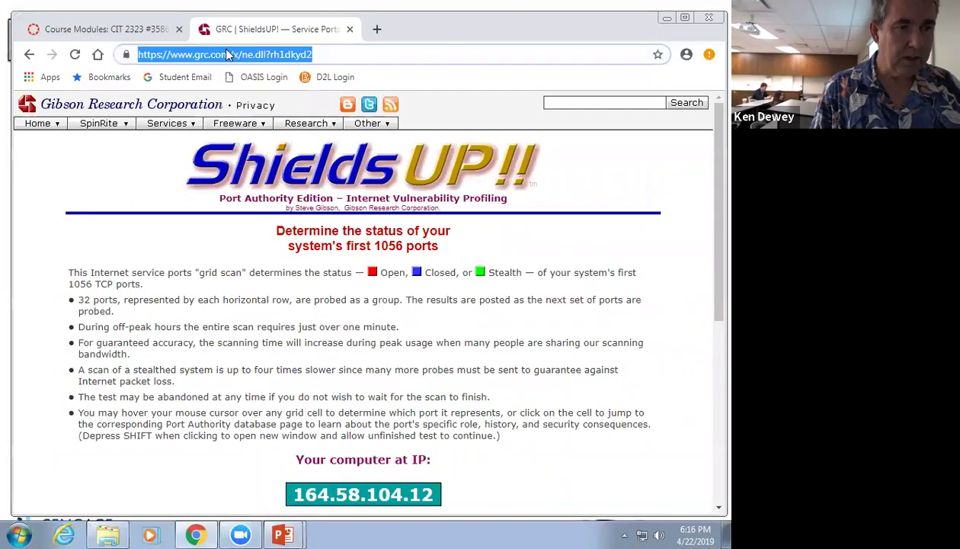
text(eeros)
key(Return)
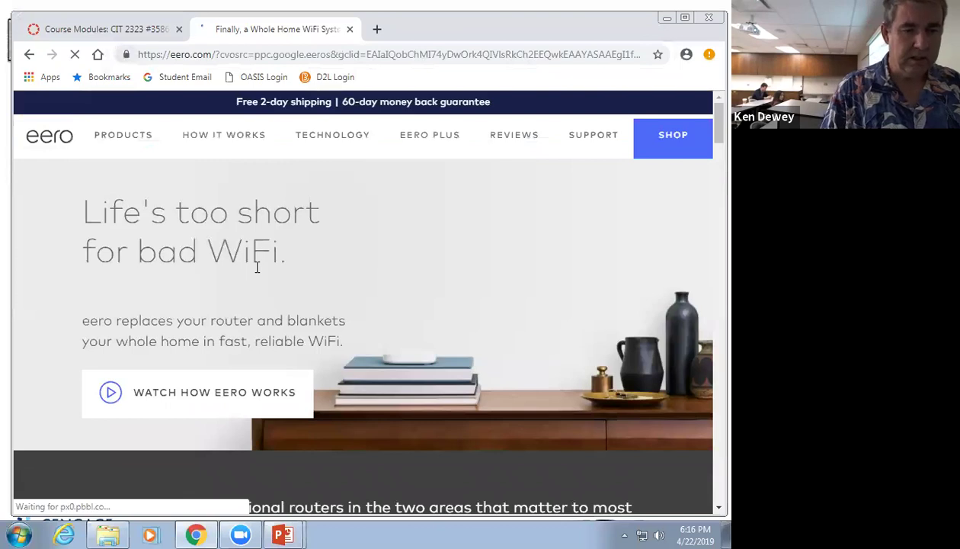
Step: Skim the eero home page's product overview, and minimize the browser to return to the slideshow
scroll(257, 267, down, 15)
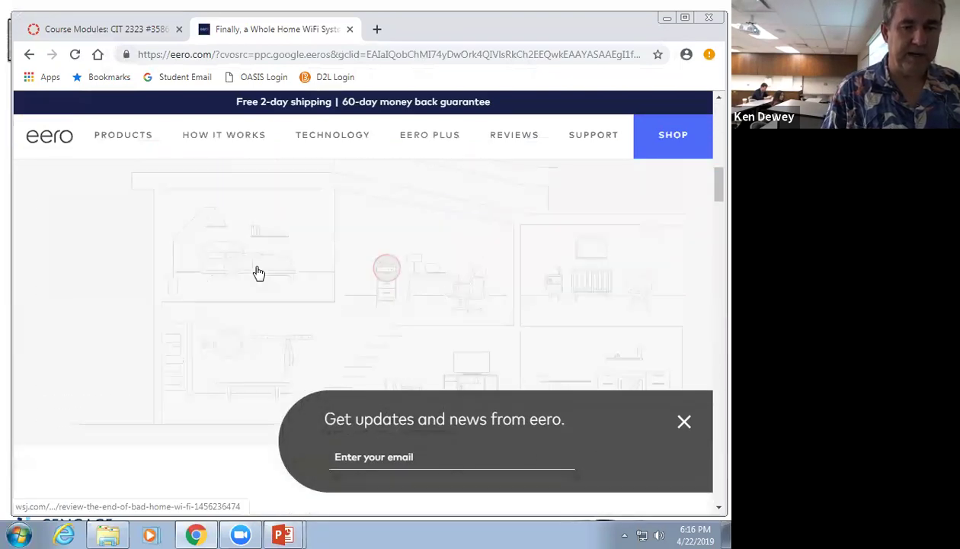
scroll(259, 273, down, 3)
scroll(259, 273, up, 4)
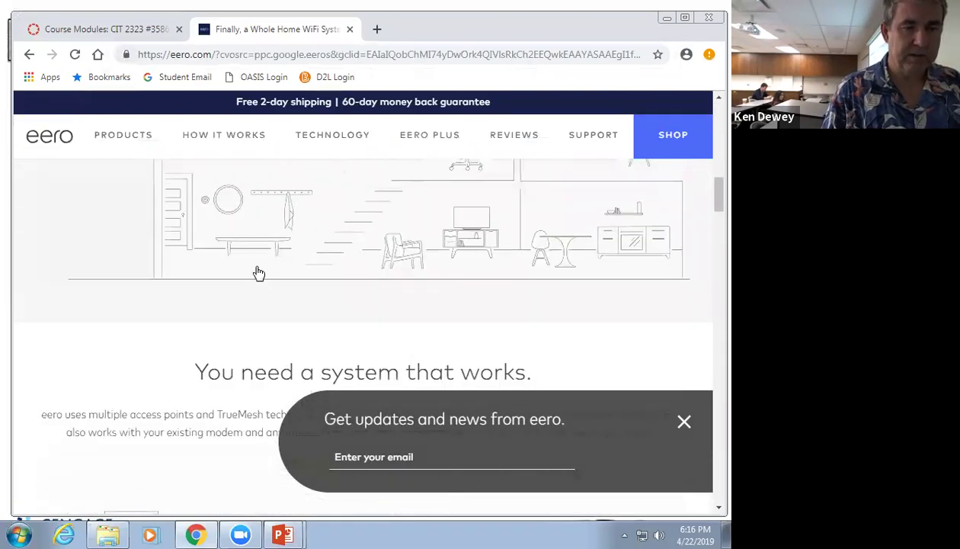
scroll(256, 271, up, 5)
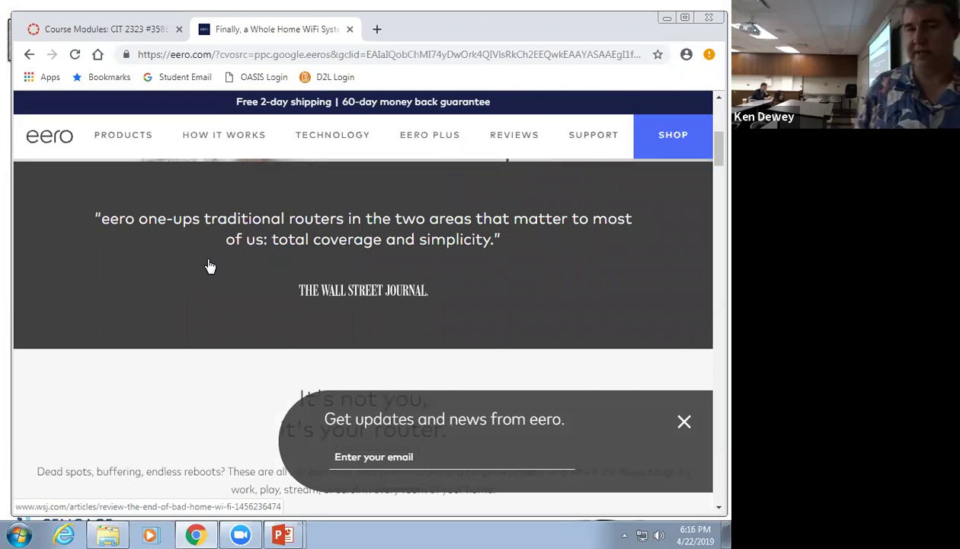
click(664, 17)
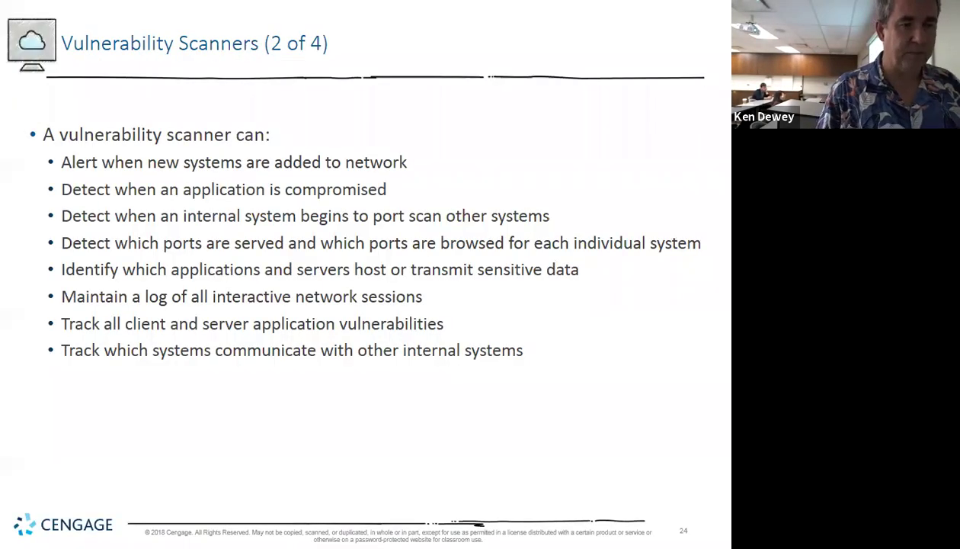